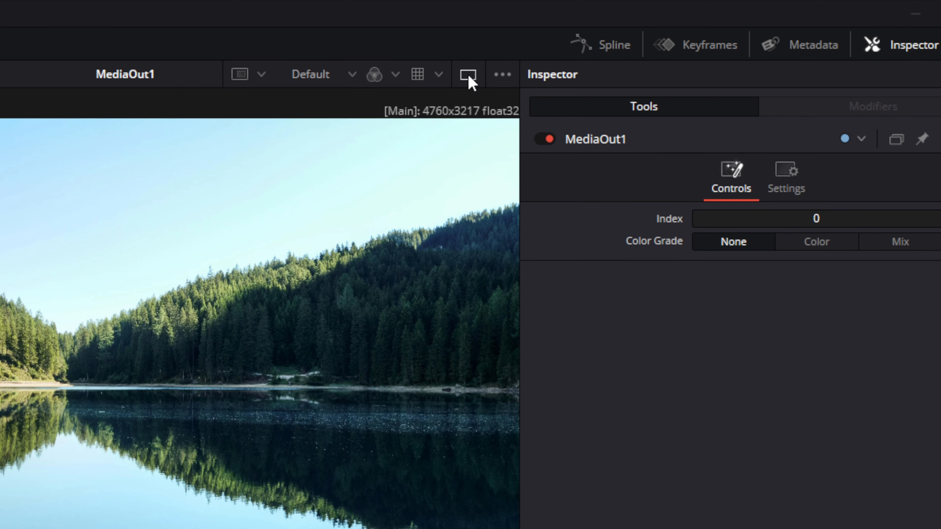
Switch to a single viewer and display the MediaIn1 lake image in it.
{"action": "left_click", "coordinate": [469, 75]}
{"action": "left_click", "coordinate": [469, 75]}
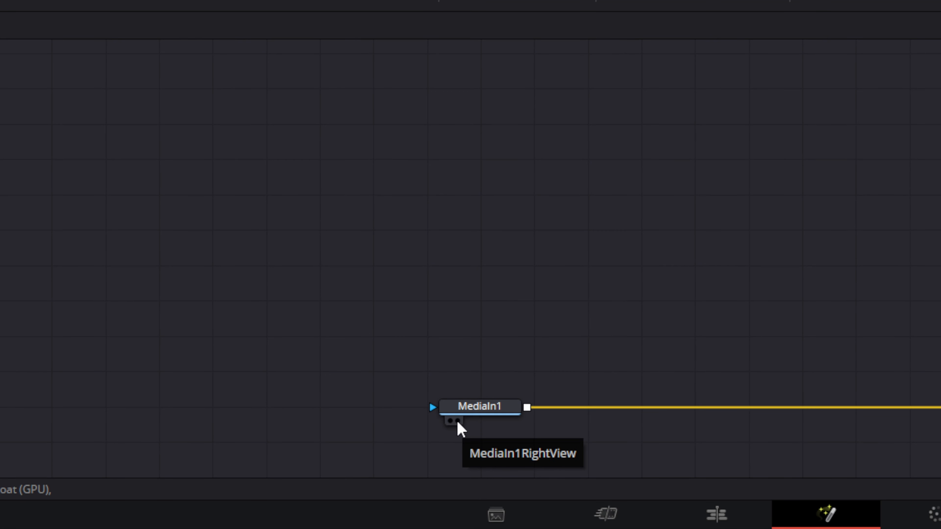
{"action": "left_click", "coordinate": [458, 421]}
{"action": "left_click", "coordinate": [450, 421]}
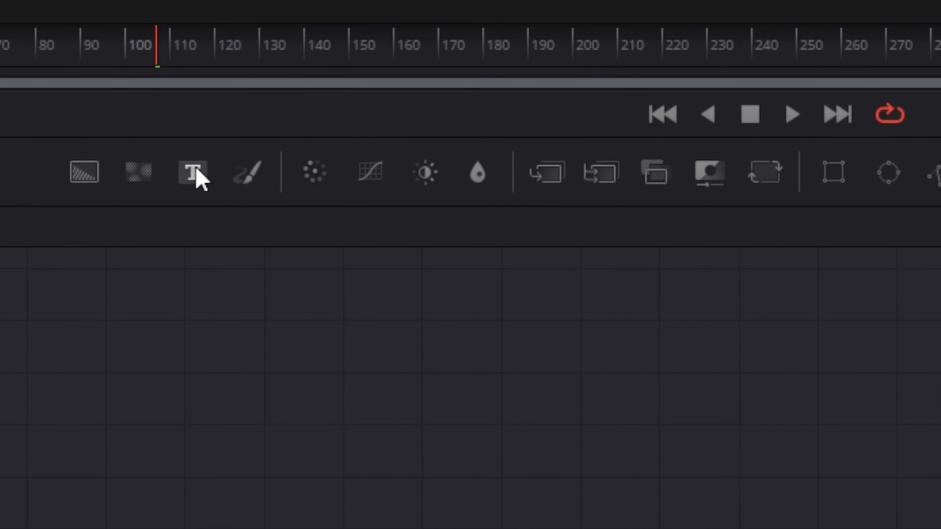
Add a Text+ node above MediaIn1 and merge it over MediaIn1 by joining their outputs.
{"action": "left_click_drag", "start_coordinate": [195, 176], "coordinate": [512, 525]}
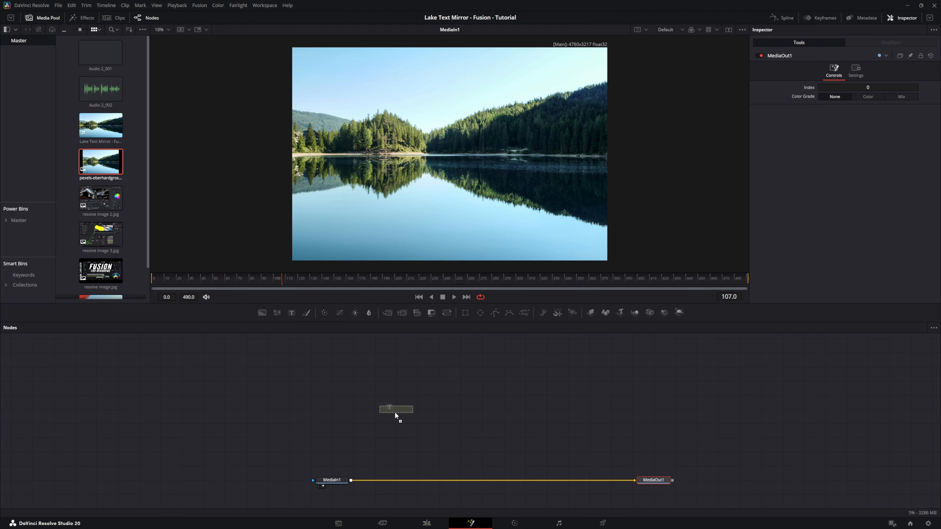
{"action": "left_click_drag", "start_coordinate": [395, 411], "coordinate": [394, 410]}
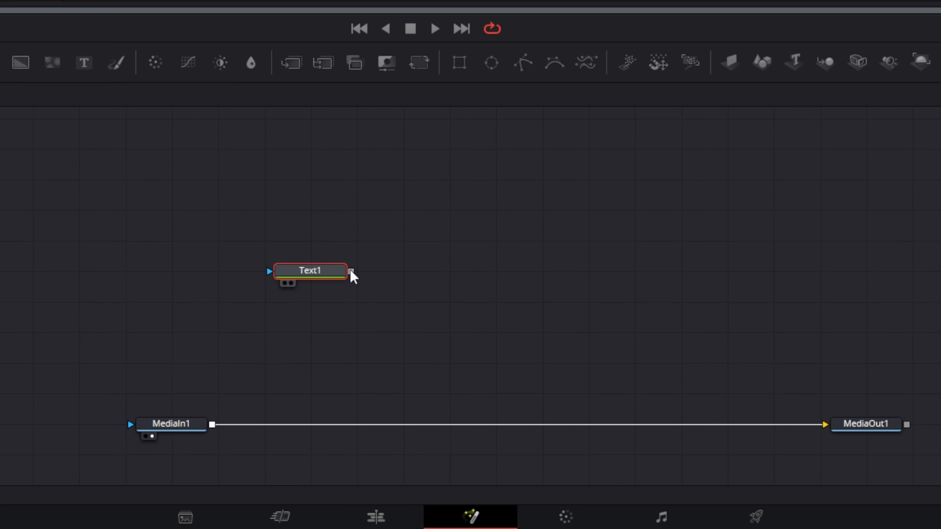
{"action": "left_click_drag", "start_coordinate": [351, 272], "coordinate": [212, 423]}
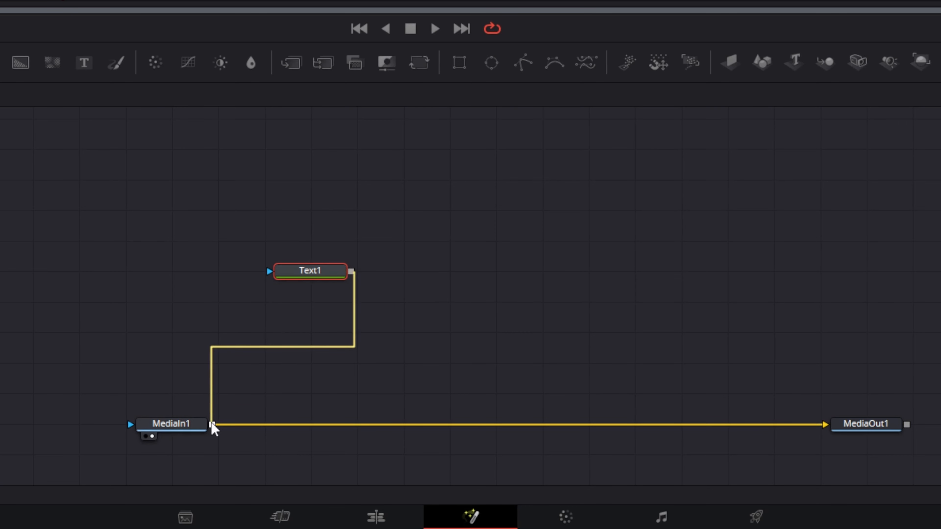
{"action": "left_click_drag", "start_coordinate": [212, 423], "coordinate": [212, 425]}
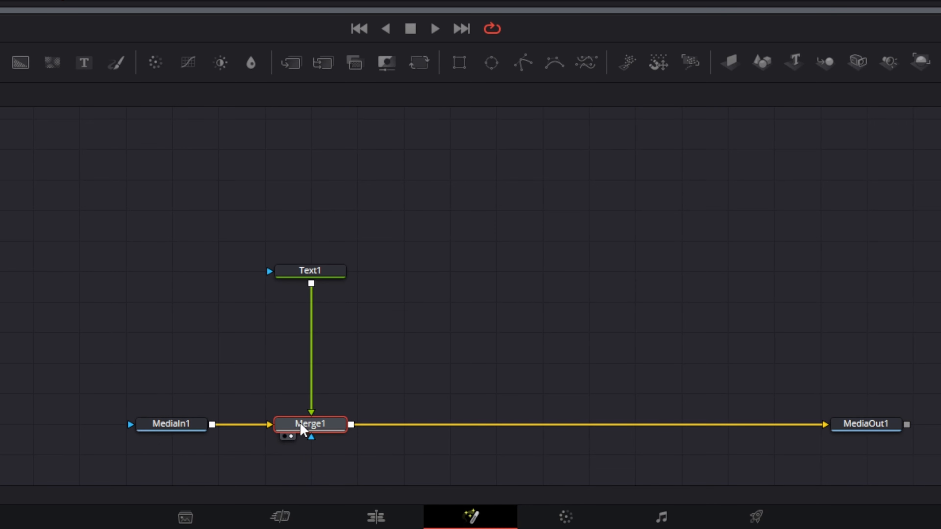
Enter LAKE as the text of the Text1 node.
{"action": "mouse_move", "coordinate": [303, 426]}
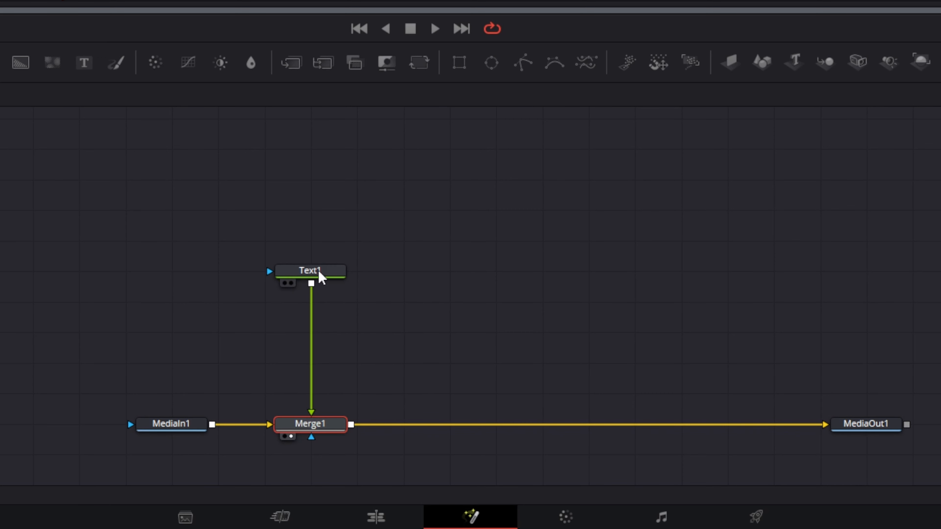
{"action": "mouse_move", "coordinate": [309, 271]}
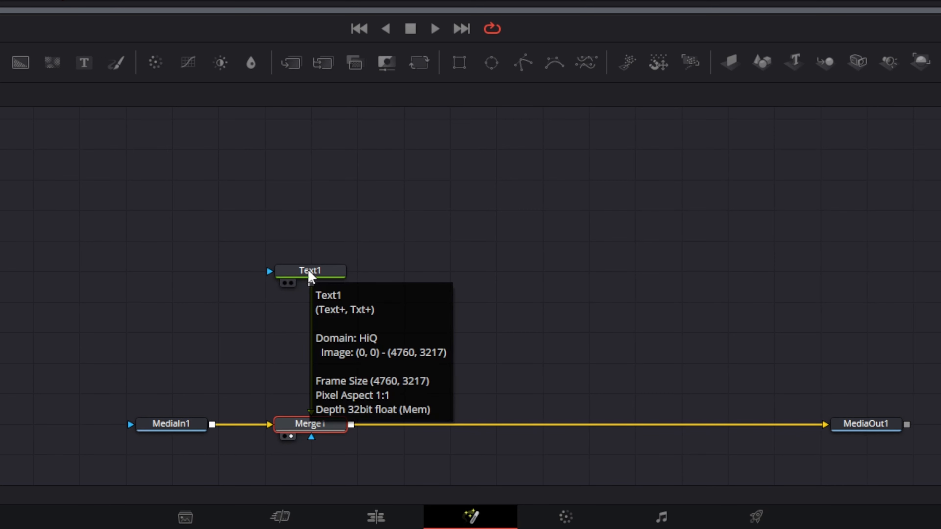
{"action": "left_click", "coordinate": [309, 274]}
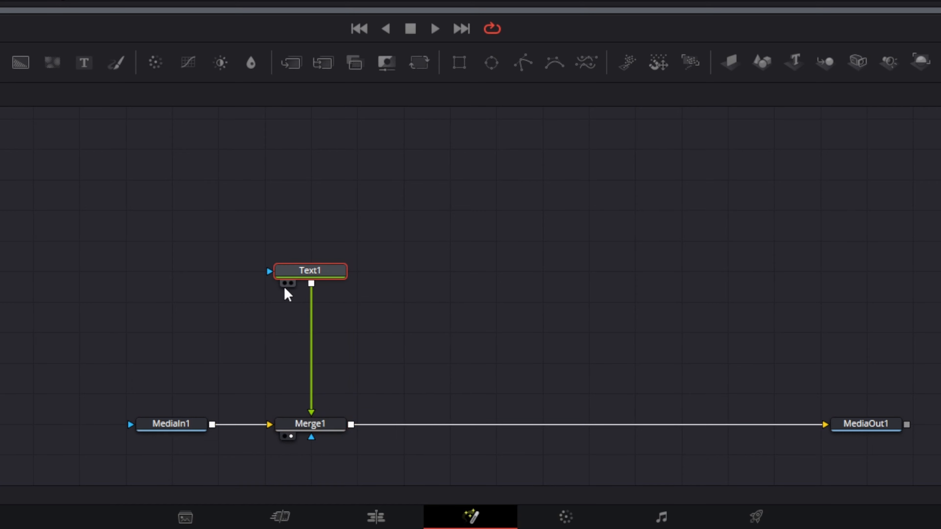
{"action": "left_click", "coordinate": [802, 129]}
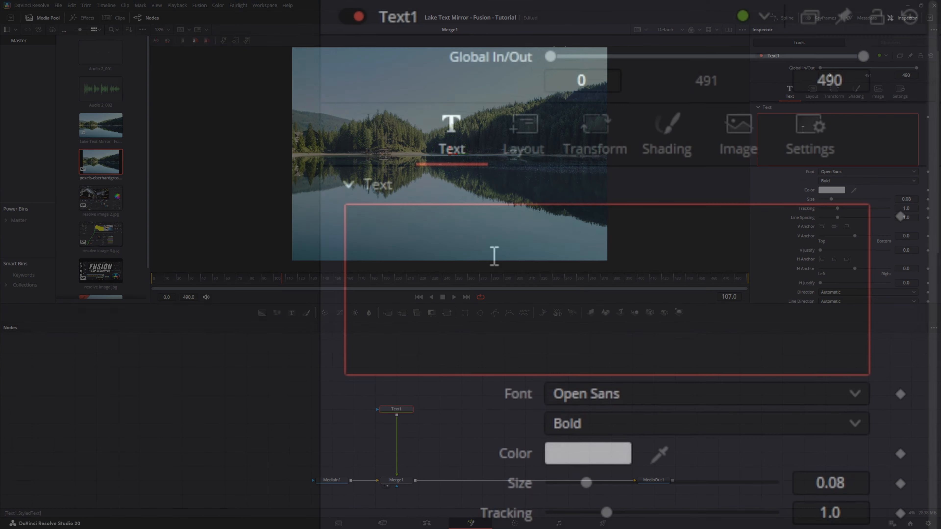
{"action": "type", "text": "LAKE"}
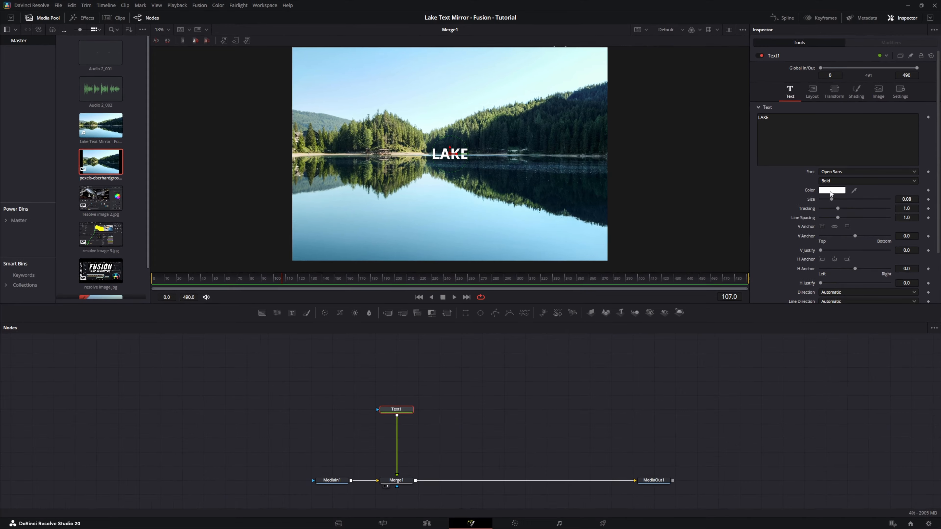
Color the LAKE text bright green and enlarge it to a size of about 0.356.
{"action": "left_click", "coordinate": [831, 191]}
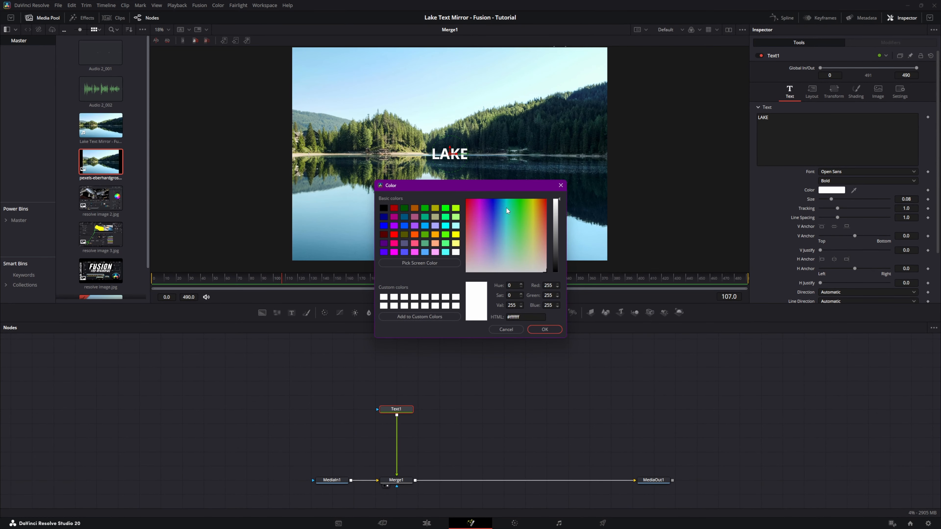
{"action": "left_click", "coordinate": [520, 205]}
{"action": "left_click", "coordinate": [545, 330]}
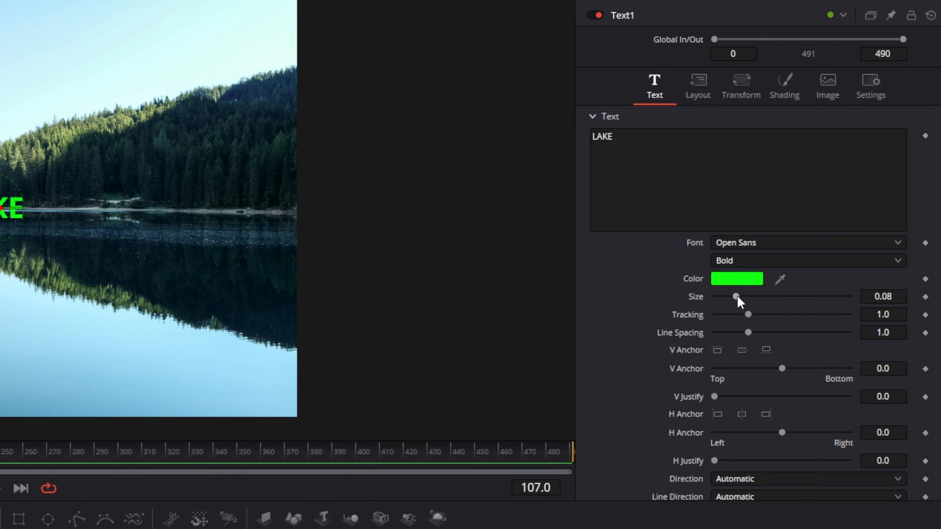
{"action": "left_click_drag", "start_coordinate": [737, 296], "coordinate": [812, 299]}
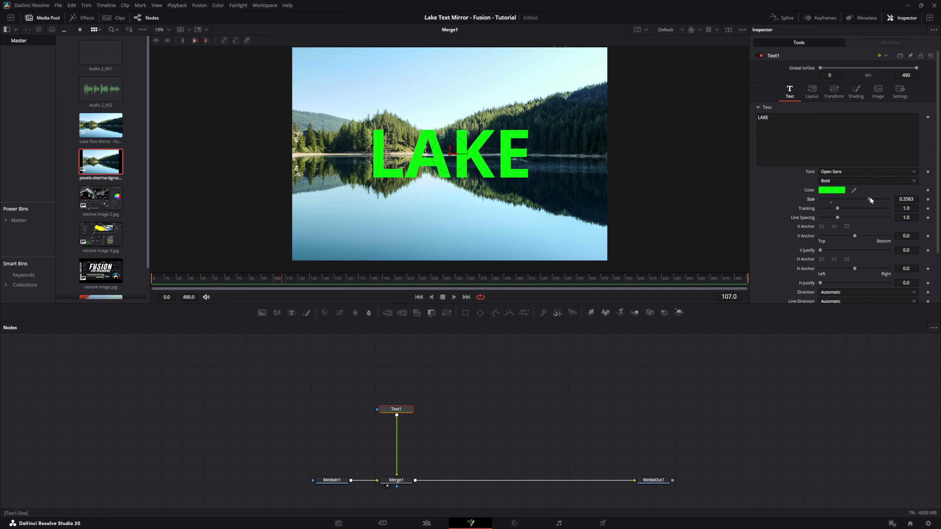
{"action": "left_click_drag", "start_coordinate": [870, 198], "coordinate": [869, 199]}
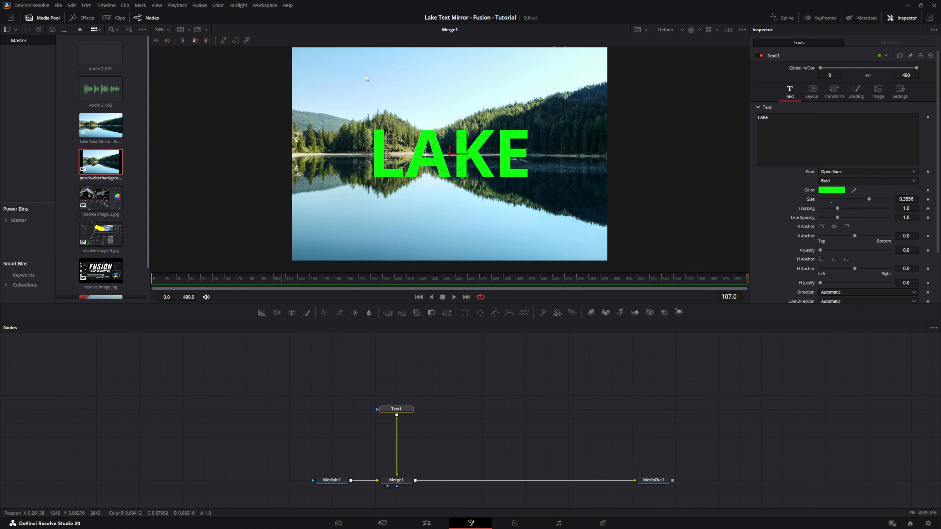
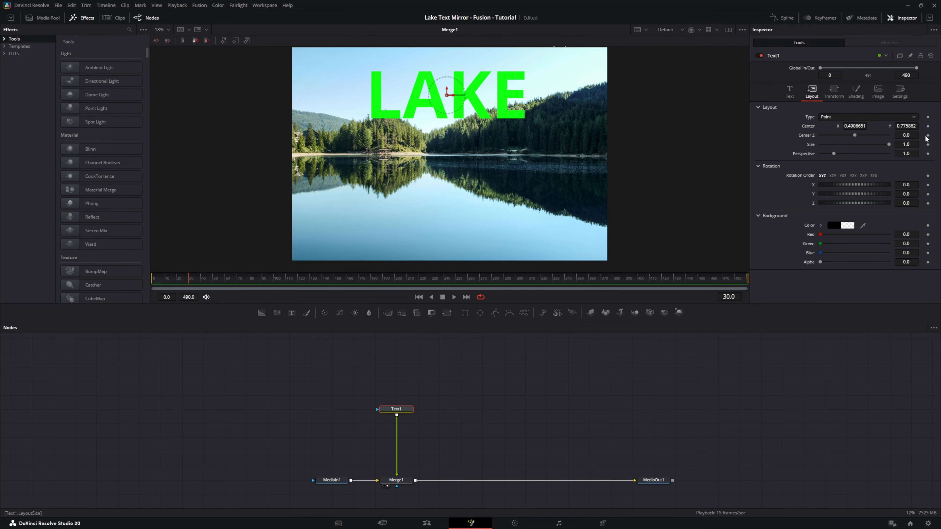
Keyframe the text's Center at frame 30 and connect a new Rectangle mask node to Text1.
{"action": "left_click", "coordinate": [923, 184]}
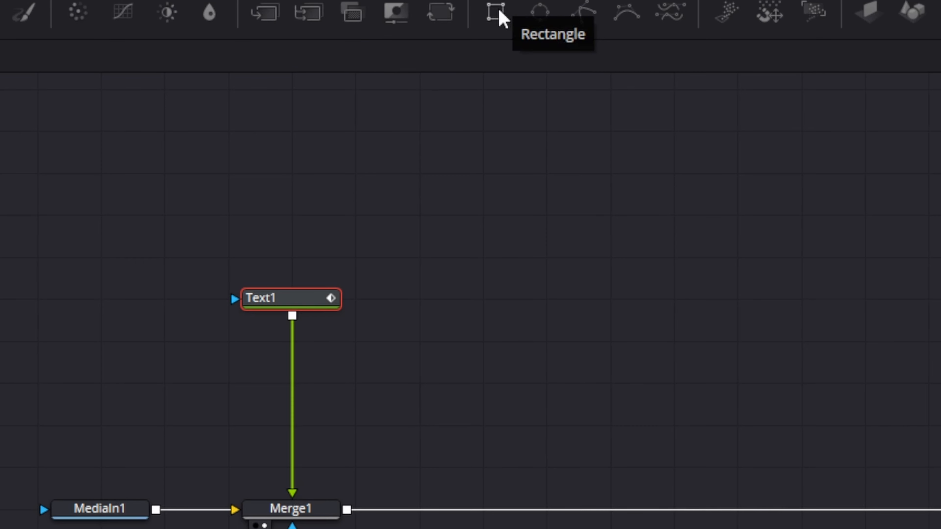
{"action": "left_click_drag", "start_coordinate": [500, 19], "coordinate": [90, 301]}
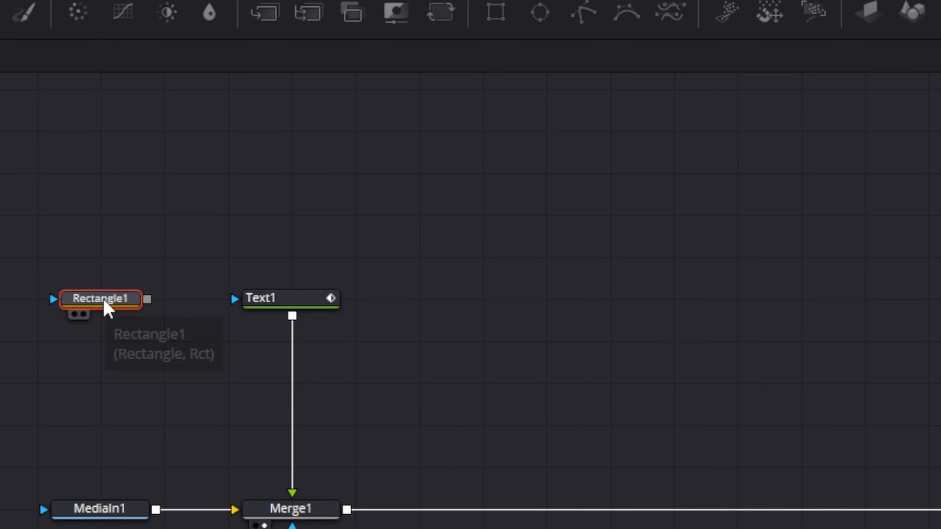
{"action": "left_click_drag", "start_coordinate": [146, 300], "coordinate": [248, 305]}
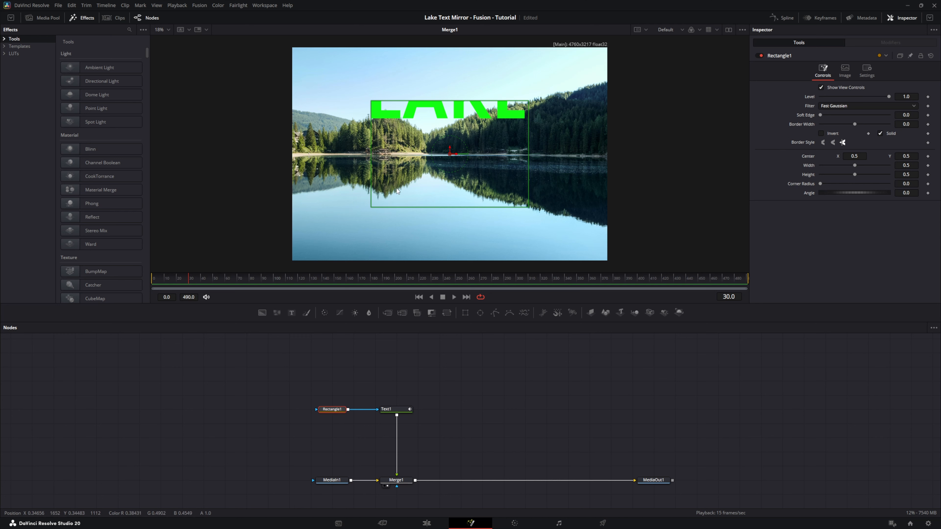
Size the rectangle mask to about 0.586 by 0.479, center it over the water at about 0.496, 0.257, and invert it.
{"action": "left_click_drag", "start_coordinate": [371, 204], "coordinate": [357, 205]}
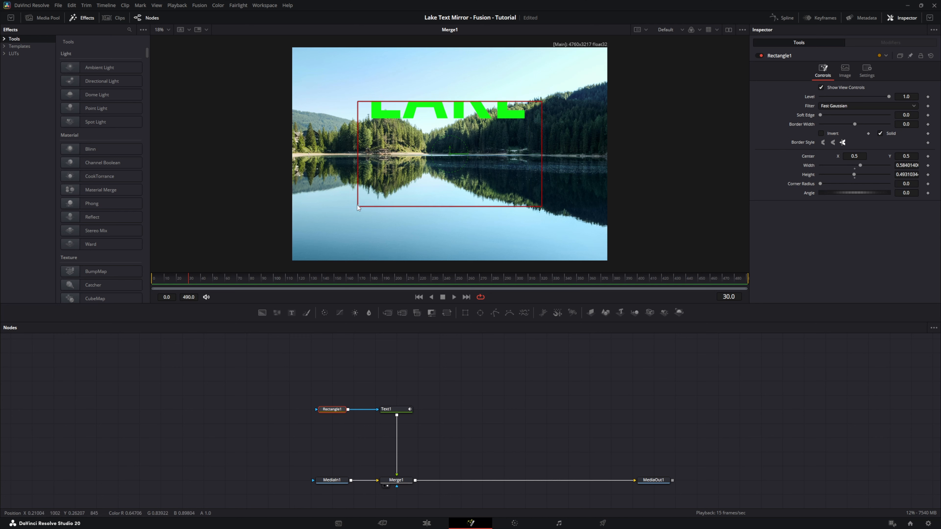
{"action": "left_click_drag", "start_coordinate": [450, 154], "coordinate": [449, 206]}
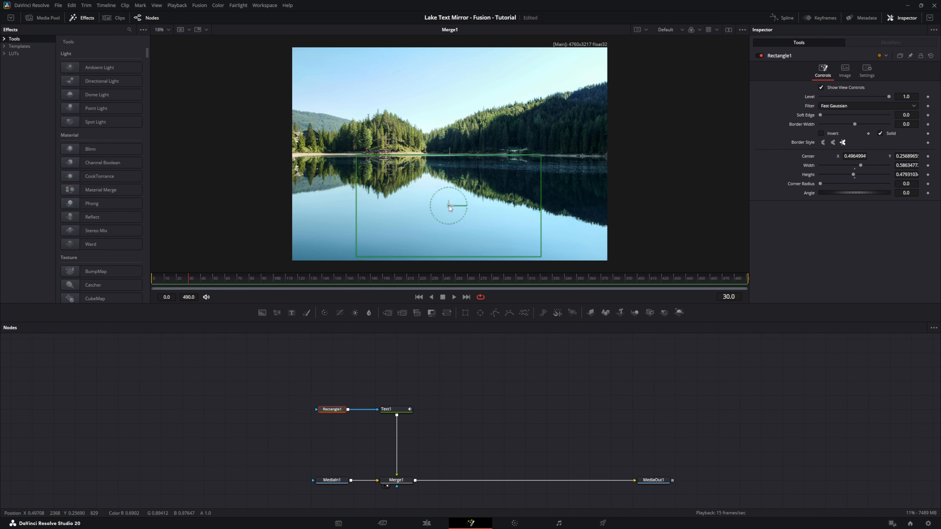
{"action": "left_click", "coordinate": [822, 134]}
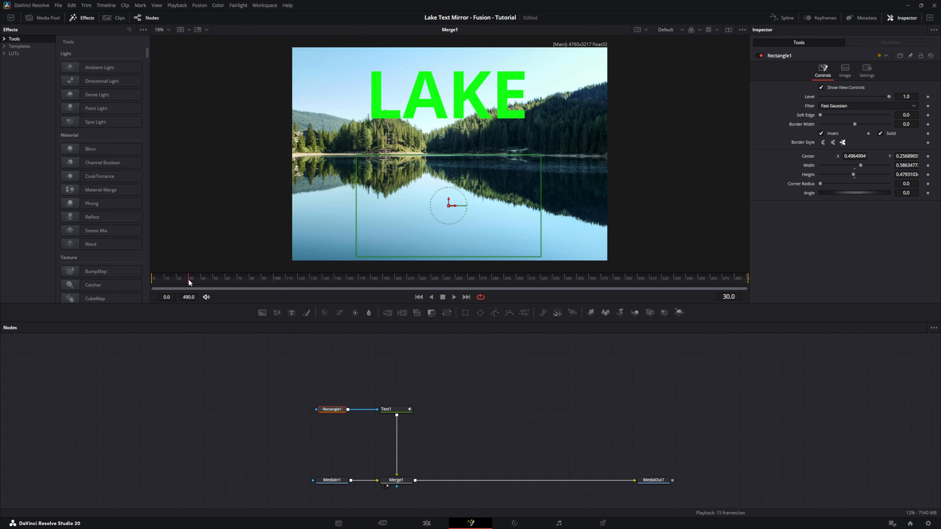
At frame 0, lower Text1's Center Y to about 0.38 so the text starts hidden below the waterline.
{"action": "left_click_drag", "start_coordinate": [189, 282], "coordinate": [153, 282]}
{"action": "left_click", "coordinate": [393, 409]}
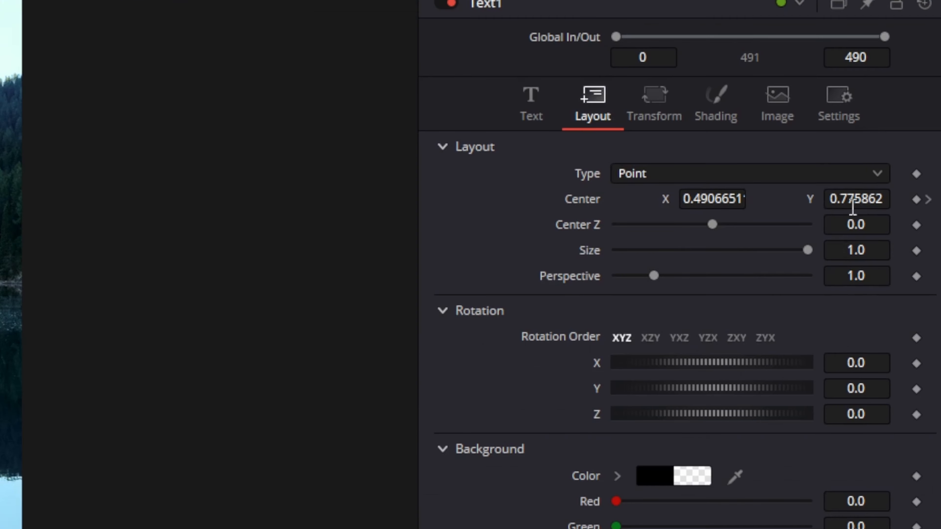
{"action": "left_click_drag", "start_coordinate": [867, 196], "coordinate": [616, 196]}
{"action": "left_click_drag", "start_coordinate": [816, 126], "coordinate": [917, 125]}
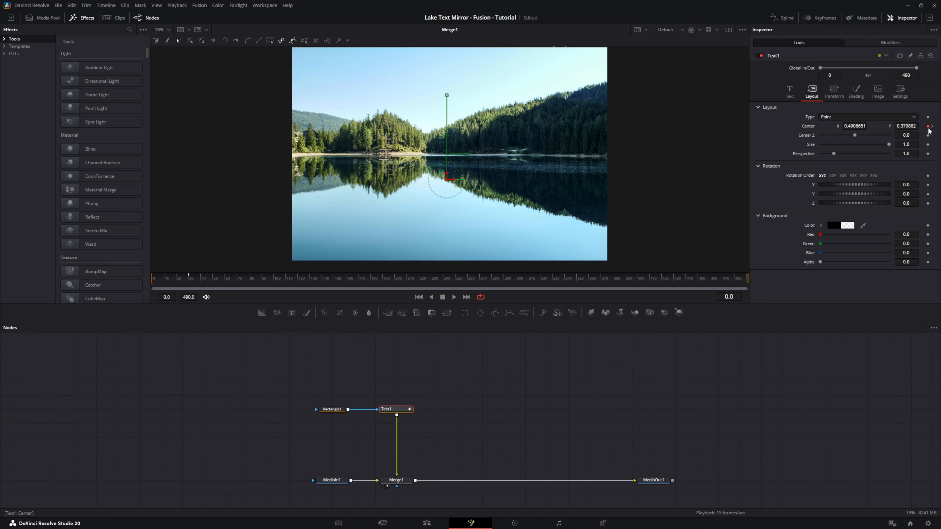
Play the rising text animation in the Fusion viewer, and return the playhead to frame 0.
{"action": "left_click", "coordinate": [453, 298]}
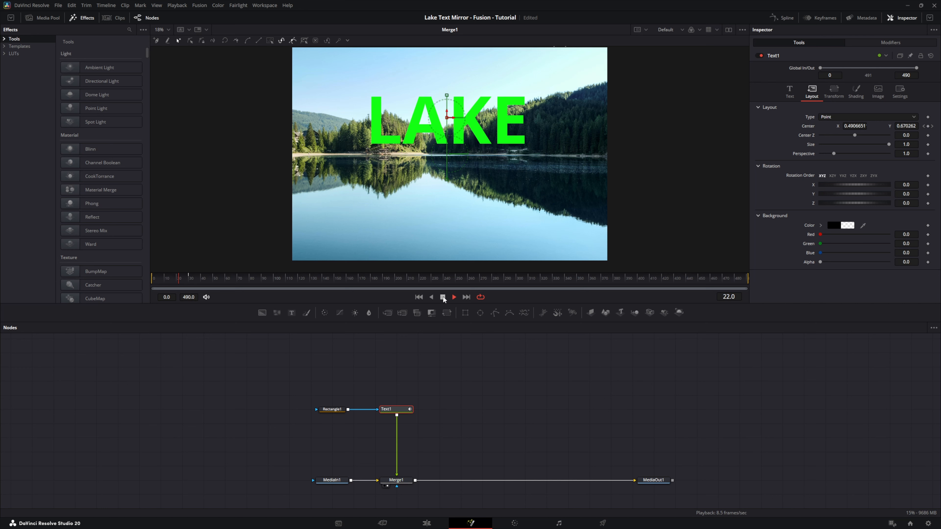
{"action": "left_click", "coordinate": [538, 335]}
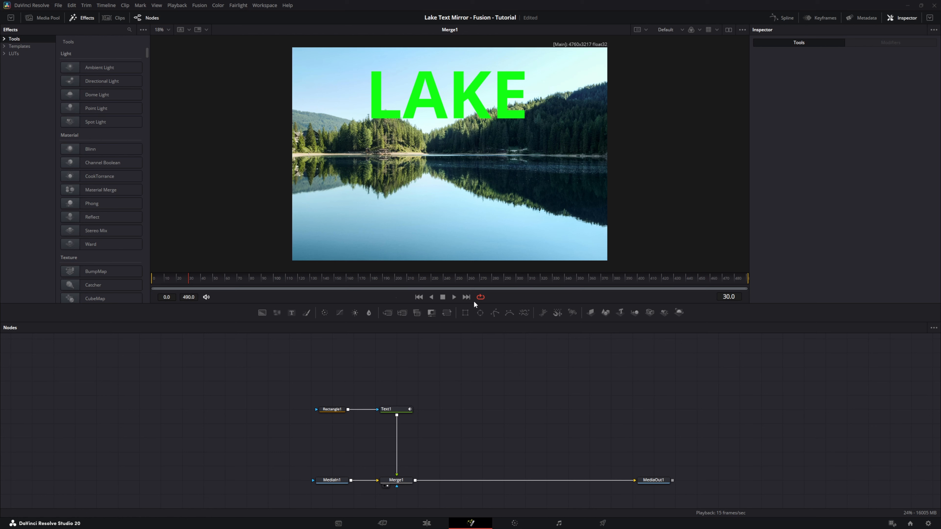
{"action": "left_click_drag", "start_coordinate": [189, 277], "coordinate": [154, 285]}
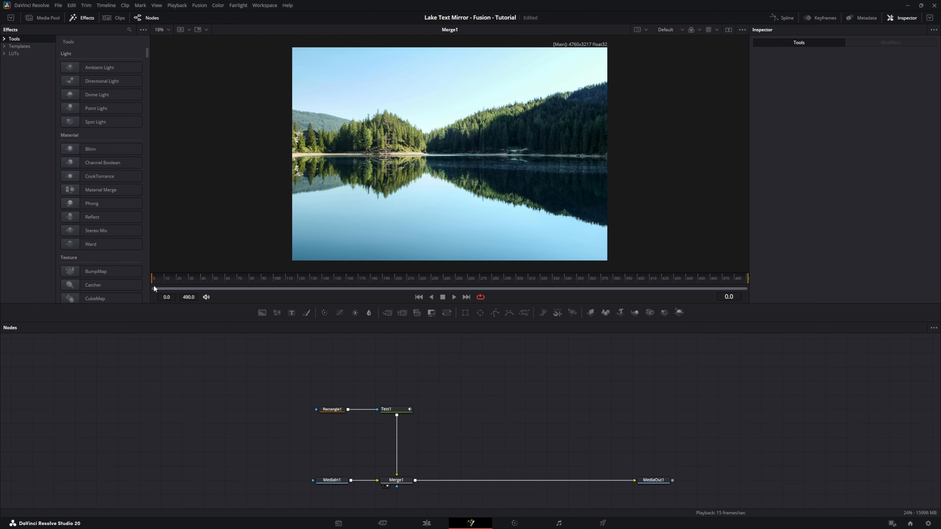
Preview the text animation on the Edit page timeline, and return to the Fusion page.
{"action": "left_click", "coordinate": [427, 525]}
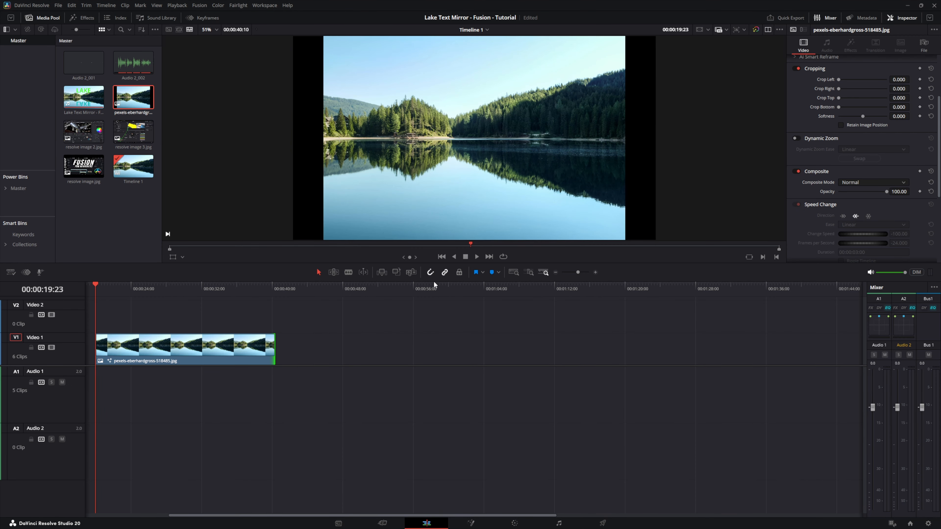
{"action": "left_click", "coordinate": [477, 257]}
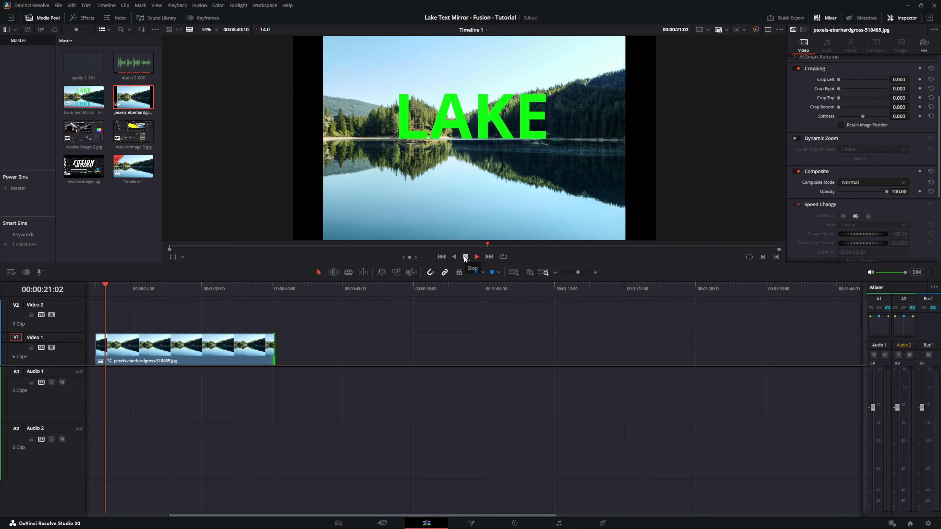
{"action": "left_click", "coordinate": [466, 257]}
{"action": "left_click", "coordinate": [471, 523]}
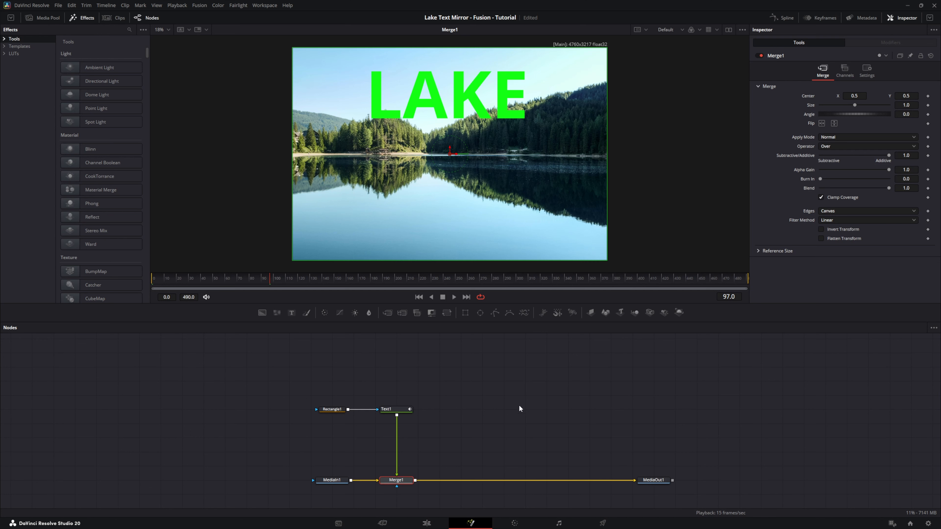
Try the Red Outline shading element, element 2, on the Text1 node and disable it again.
{"action": "left_click", "coordinate": [390, 408]}
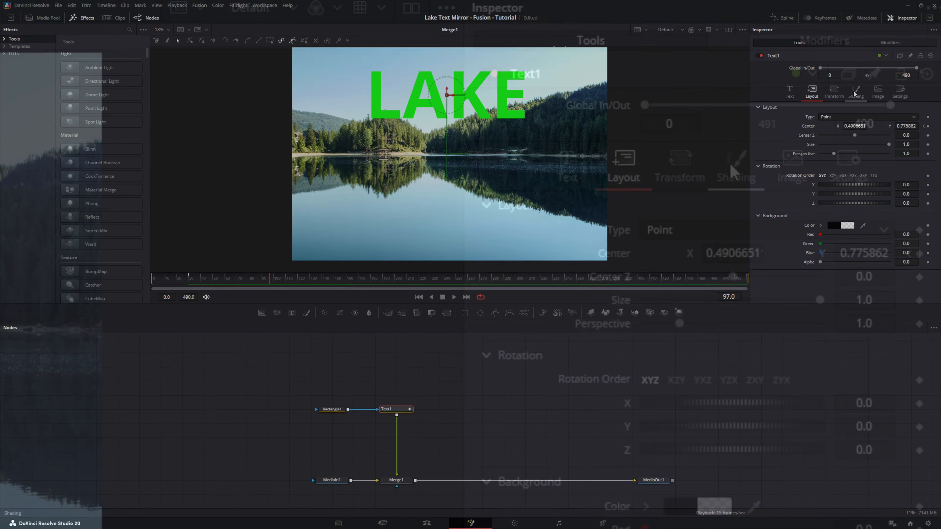
{"action": "left_click", "coordinate": [855, 92]}
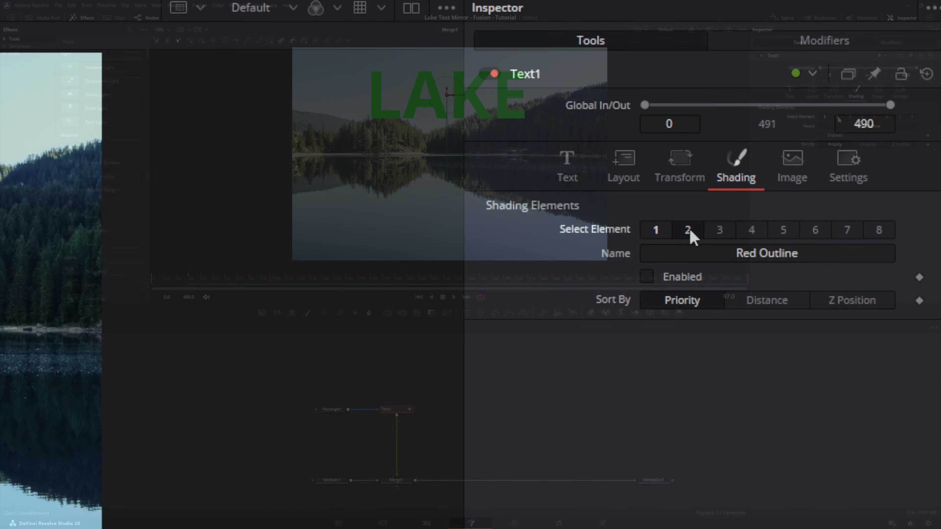
{"action": "left_click", "coordinate": [821, 135]}
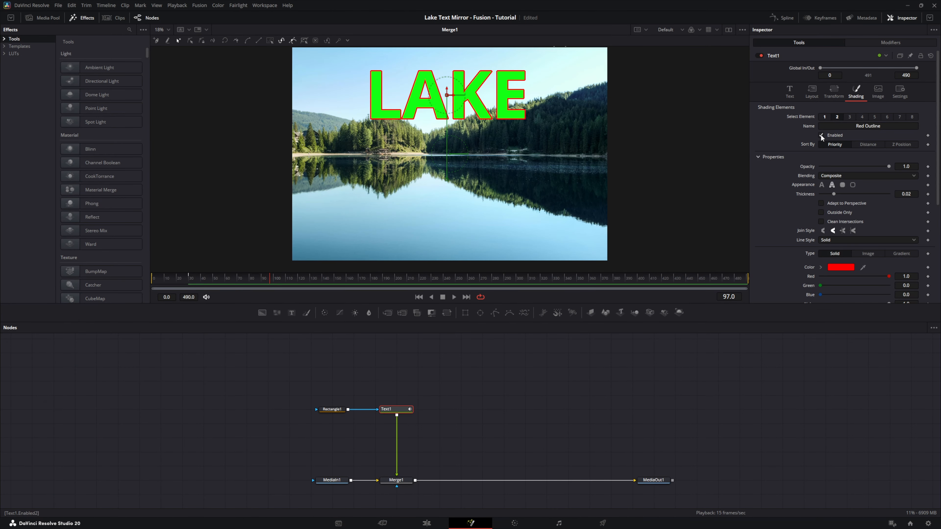
{"action": "left_click", "coordinate": [821, 135]}
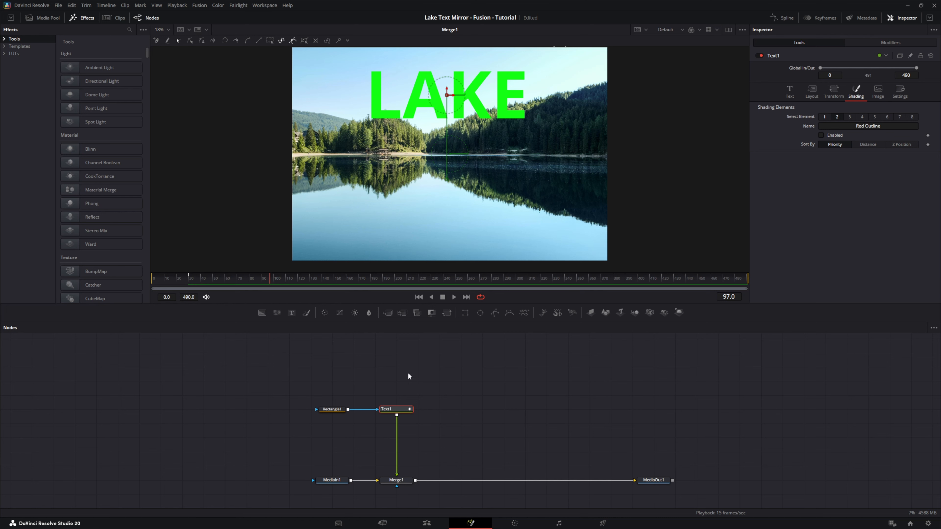
Save the project and add a second, unconnected Rectangle node between Text1 and MediaOut1.
{"action": "key", "text": "ctrl+s"}
{"action": "left_click_drag", "start_coordinate": [466, 314], "coordinate": [472, 334]}
{"action": "left_click_drag", "start_coordinate": [548, 414], "coordinate": [550, 412]}
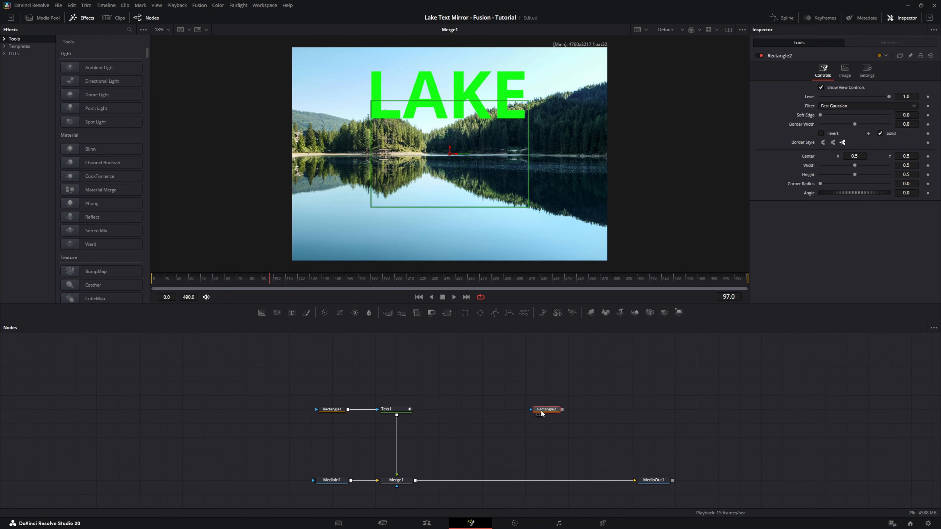
Add a Text2 node merged through a new Merge2 between Merge1 and MediaOut1, with Rectangle2 connected as Text2's mask.
{"action": "left_click_drag", "start_coordinate": [292, 312], "coordinate": [481, 412]}
{"action": "left_click_drag", "start_coordinate": [387, 313], "coordinate": [603, 490]}
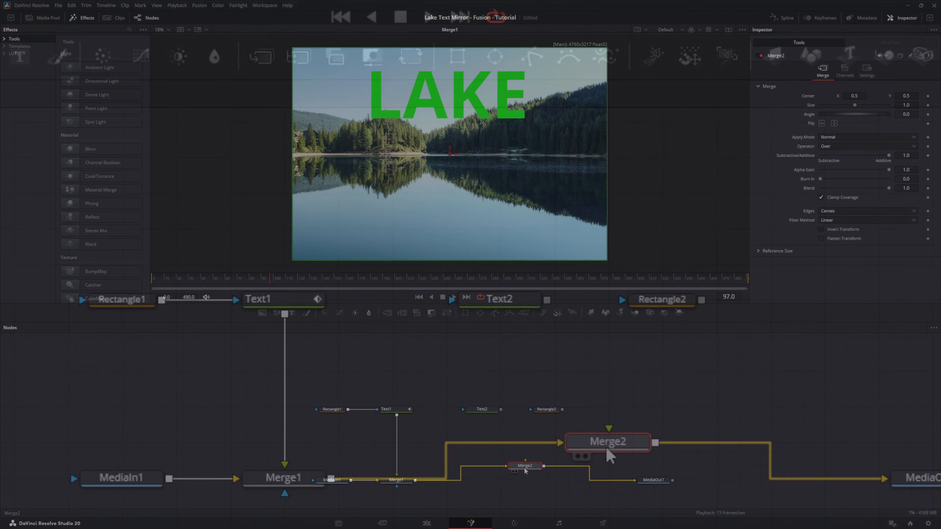
{"action": "left_click_drag", "start_coordinate": [523, 481], "coordinate": [502, 481]}
{"action": "left_click_drag", "start_coordinate": [500, 409], "coordinate": [505, 477]}
{"action": "left_click_drag", "start_coordinate": [478, 409], "coordinate": [506, 410]}
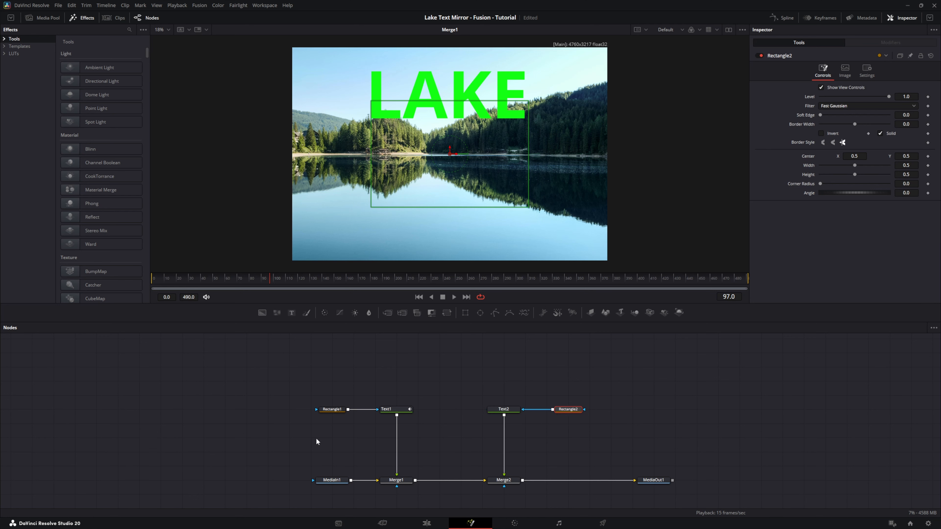
Enter the text LAKE in the Text2 node and set its size to 0.3556.
{"action": "left_click", "coordinate": [505, 410]}
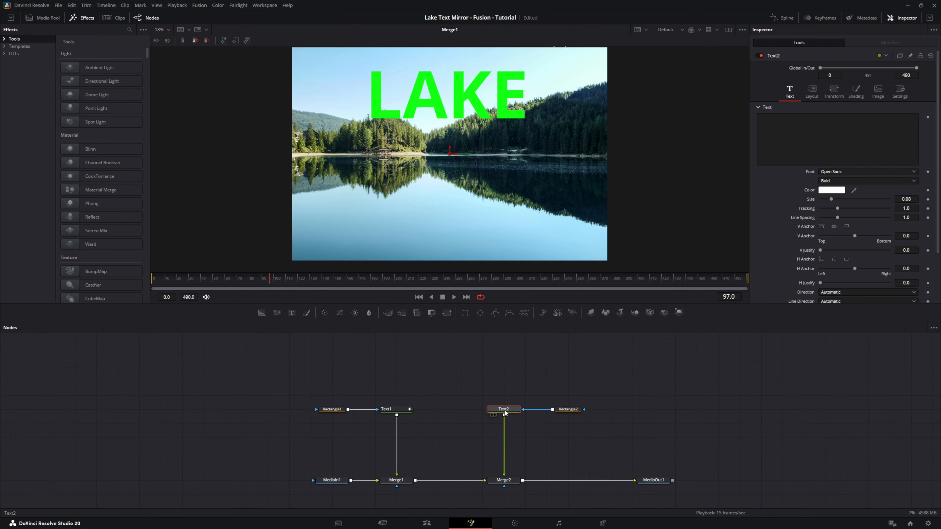
{"action": "left_click", "coordinate": [798, 118]}
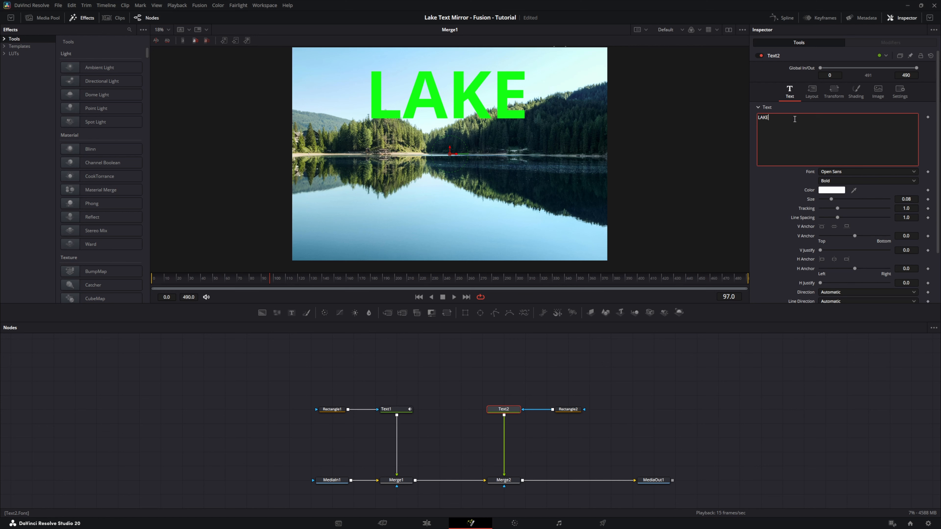
{"action": "left_click", "coordinate": [908, 199]}
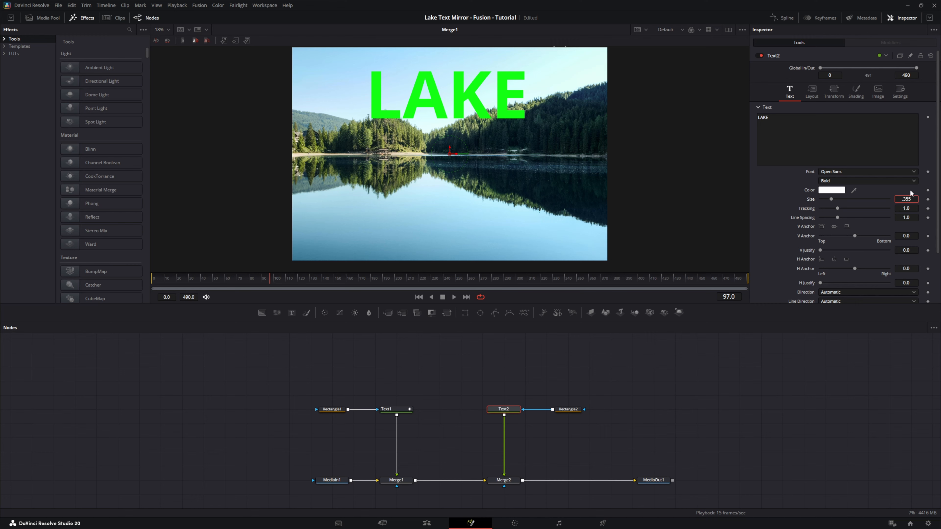
Set Text2's layout center Y to 0.762 and show Merge2's output in the viewer.
{"action": "left_click", "coordinate": [568, 410]}
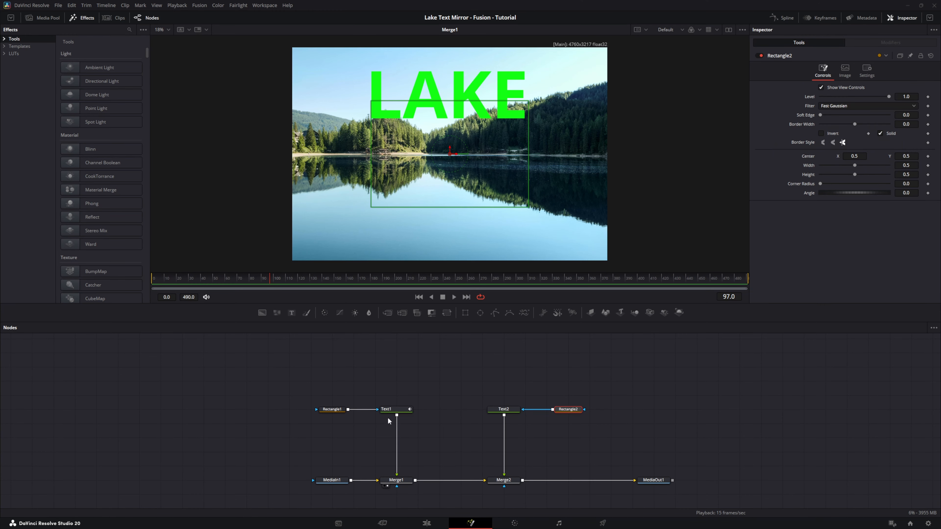
{"action": "left_click", "coordinate": [506, 410]}
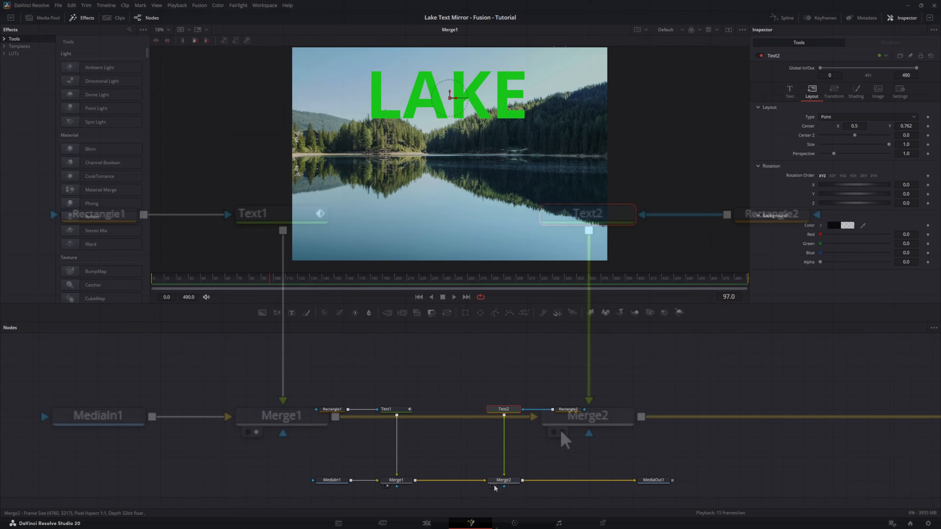
{"action": "left_click", "coordinate": [493, 486]}
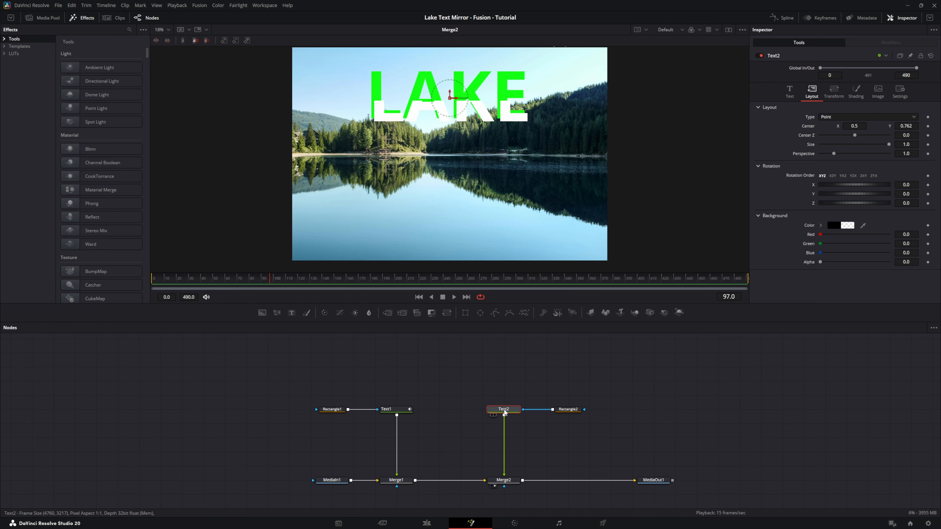
{"action": "mouse_move", "coordinate": [505, 412]}
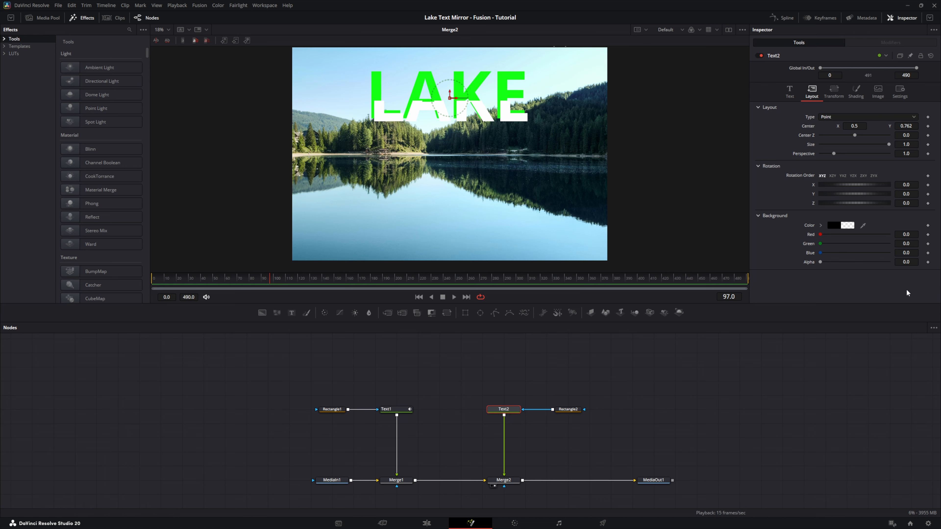
Temporarily disable the Rectangle2 mask node to reveal the whole Text2 word.
{"action": "mouse_move", "coordinate": [566, 412]}
{"action": "left_click", "coordinate": [566, 412]}
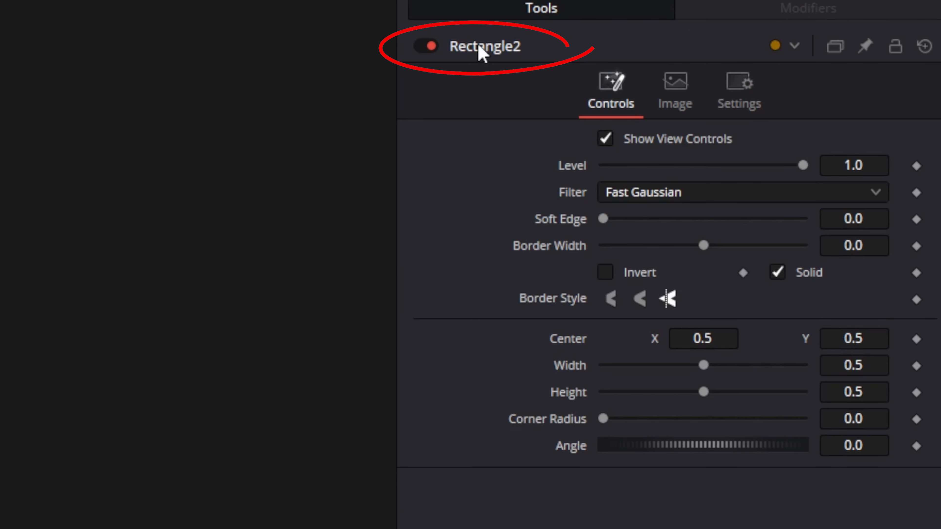
{"action": "left_click", "coordinate": [431, 47]}
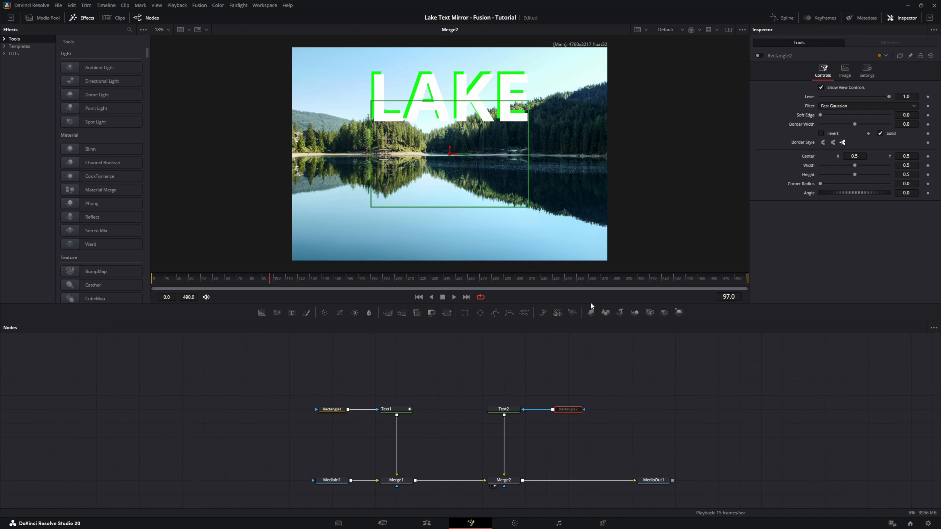
Align Text2 exactly over the green text with center X 0.491 and Y 0.776, and save the project.
{"action": "left_click", "coordinate": [503, 410]}
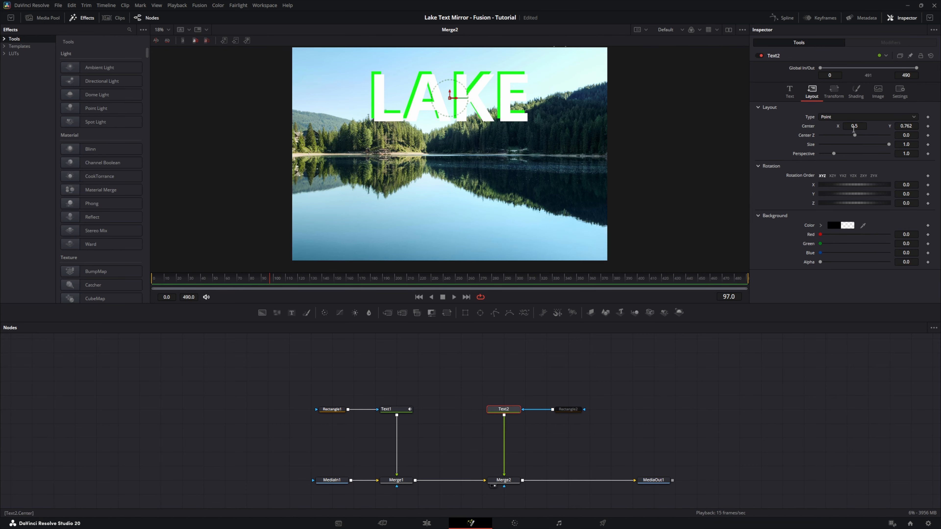
{"action": "left_click_drag", "start_coordinate": [855, 126], "coordinate": [852, 126]}
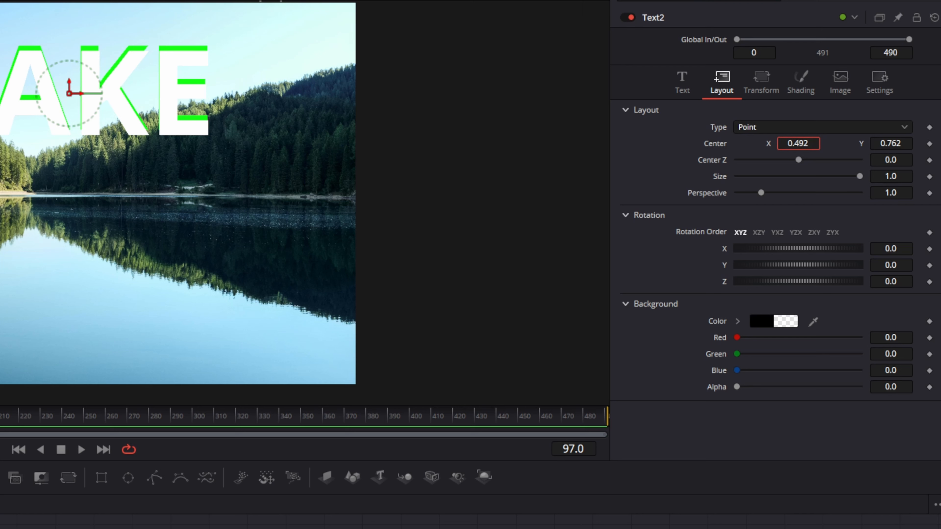
{"action": "left_click_drag", "start_coordinate": [798, 144], "coordinate": [801, 143]}
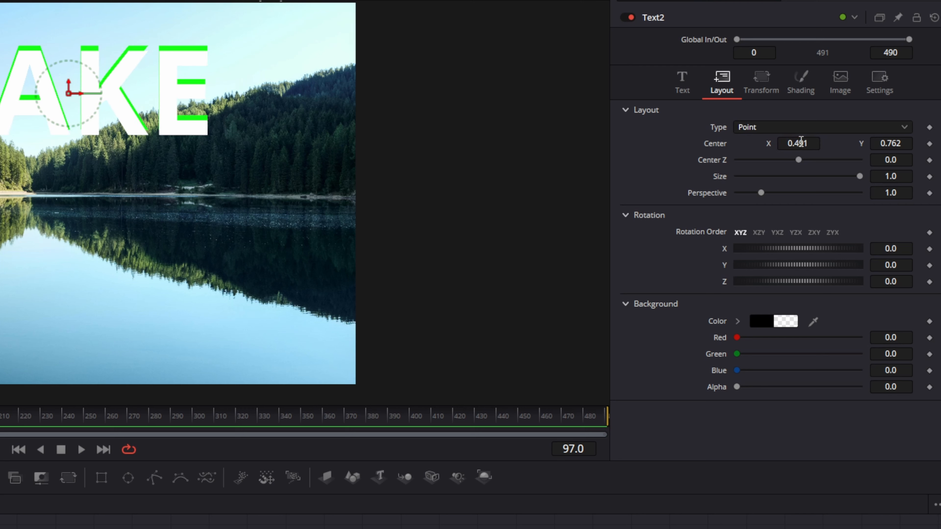
{"action": "left_click_drag", "start_coordinate": [891, 144], "coordinate": [897, 144]}
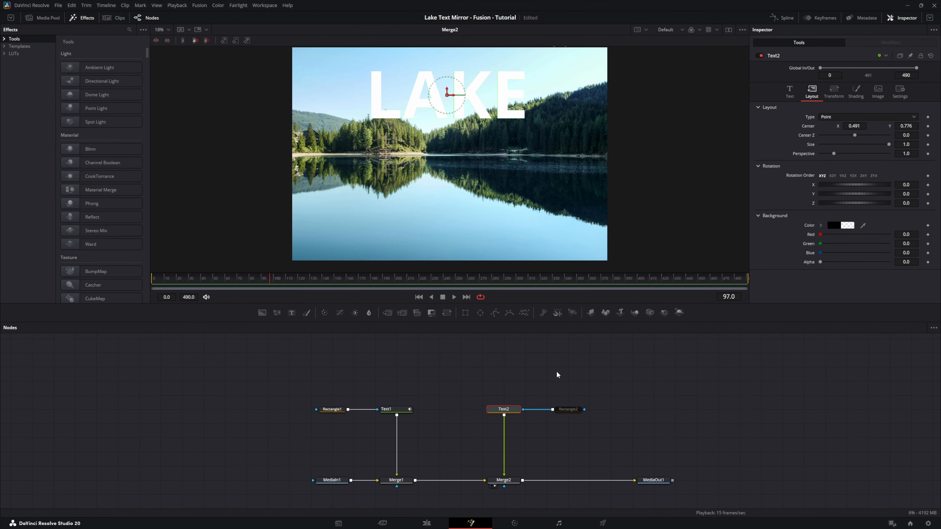
{"action": "left_click", "coordinate": [396, 410]}
{"action": "key", "text": "ctrl+s"}
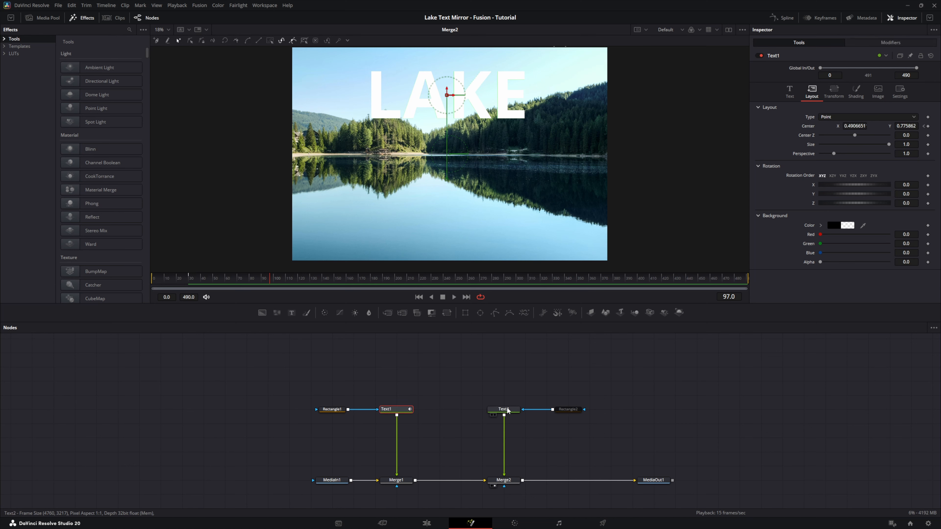
Re-enable Rectangle2, resize it to about 0.58 wide by 0.32 high, and place it just below the waterline at about Y 0.33.
{"action": "left_click", "coordinate": [568, 409]}
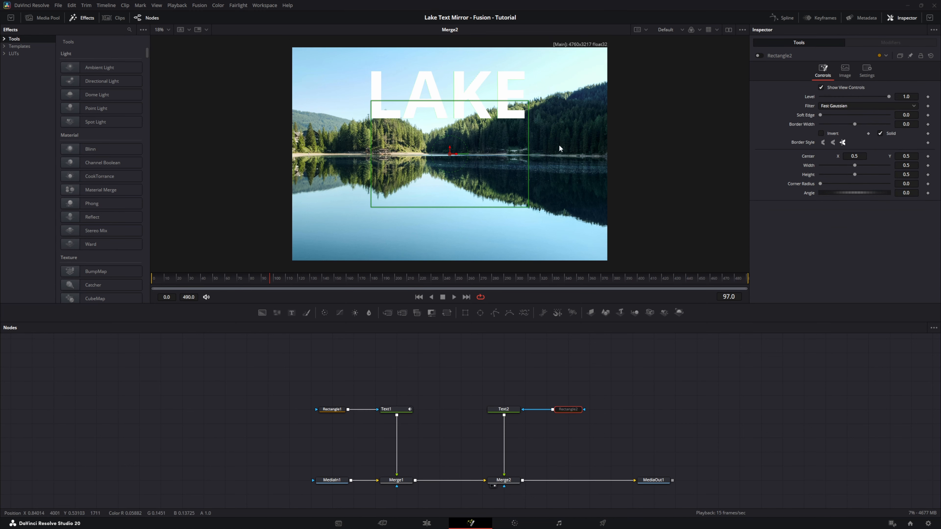
{"action": "left_click", "coordinate": [759, 55]}
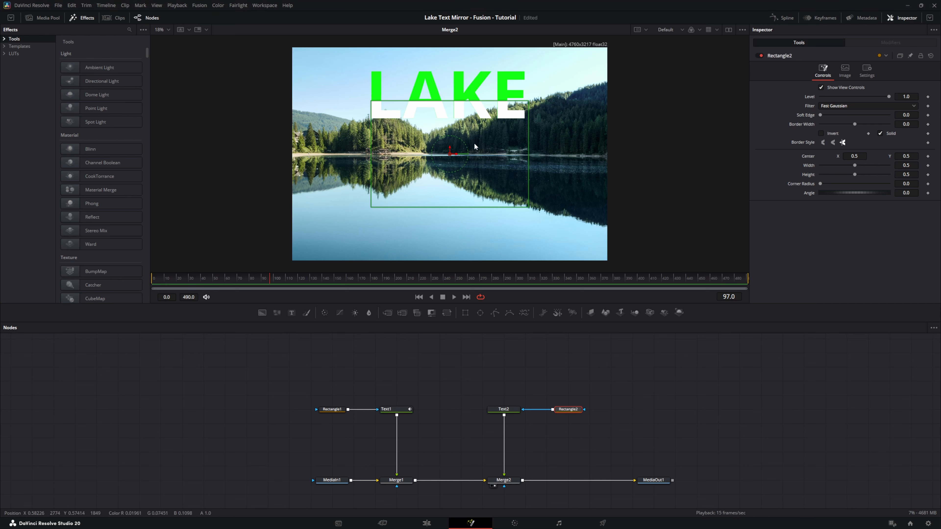
{"action": "left_click_drag", "start_coordinate": [451, 153], "coordinate": [449, 108]}
{"action": "left_click_drag", "start_coordinate": [369, 162], "coordinate": [357, 143]}
{"action": "left_click_drag", "start_coordinate": [448, 109], "coordinate": [448, 101]}
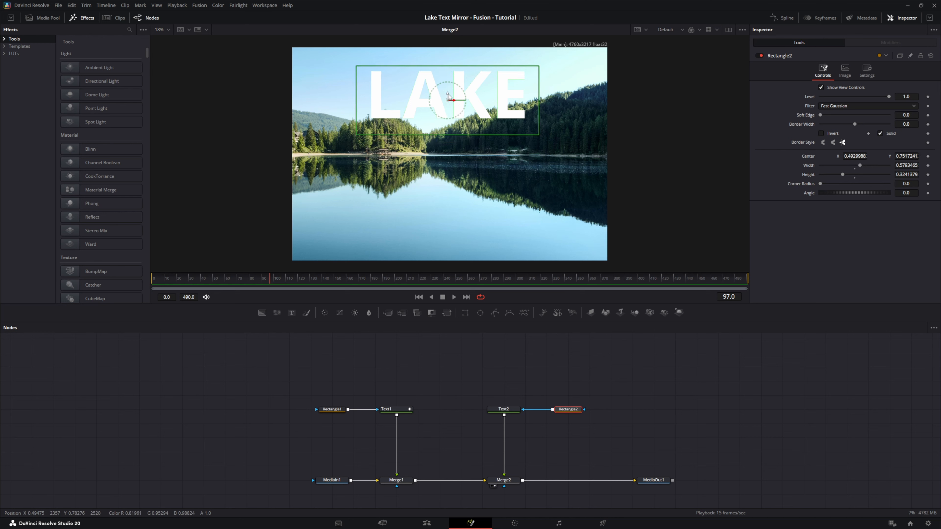
{"action": "left_click_drag", "start_coordinate": [448, 95], "coordinate": [456, 185]}
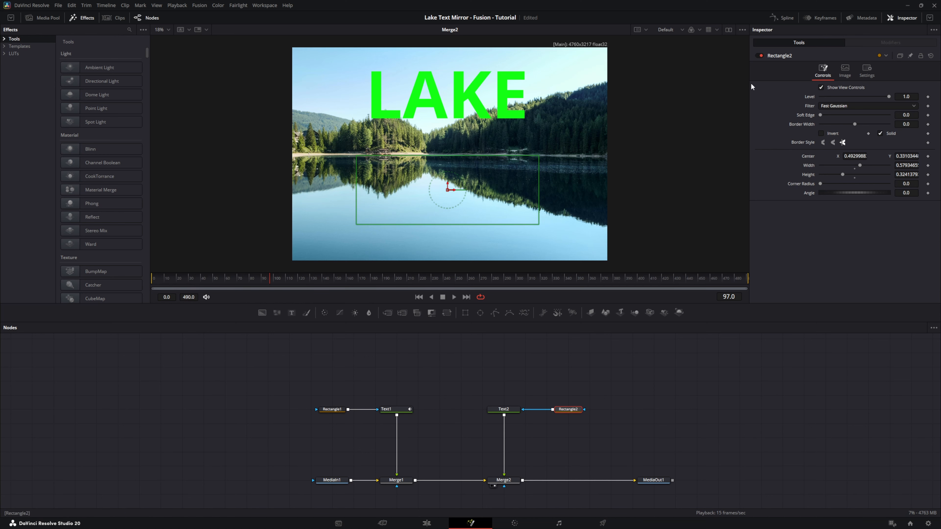
At frame 30, move Text2 down into the water area to about center Y 0.228.
{"action": "left_click", "coordinate": [504, 409]}
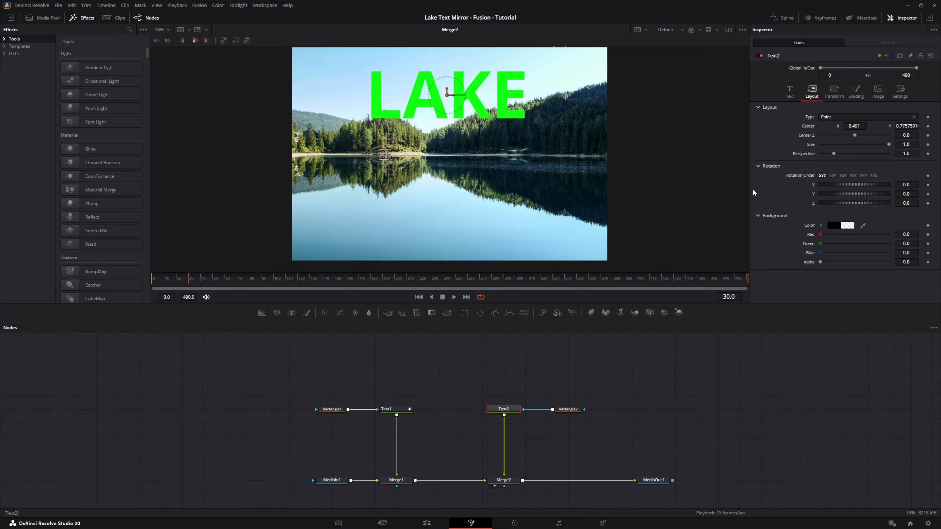
{"action": "left_click_drag", "start_coordinate": [910, 125], "coordinate": [714, 134]}
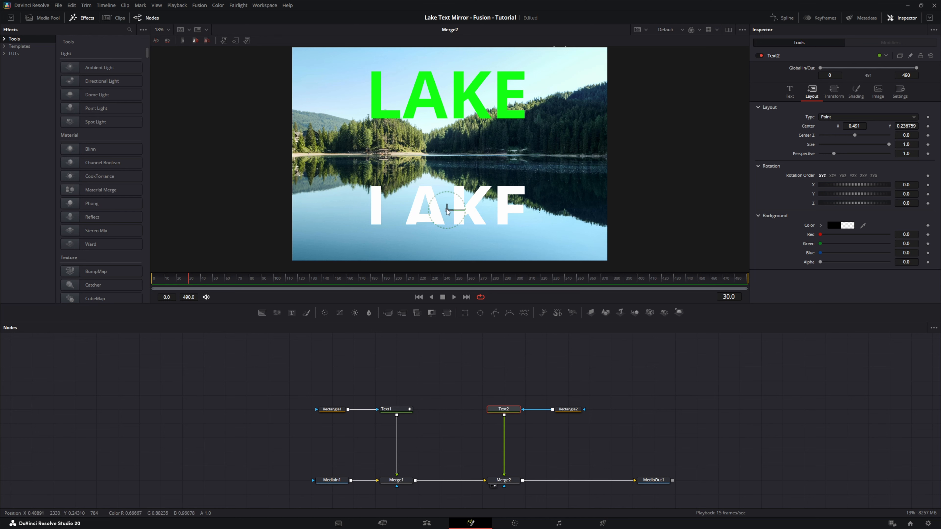
{"action": "left_click_drag", "start_coordinate": [447, 209], "coordinate": [447, 211]}
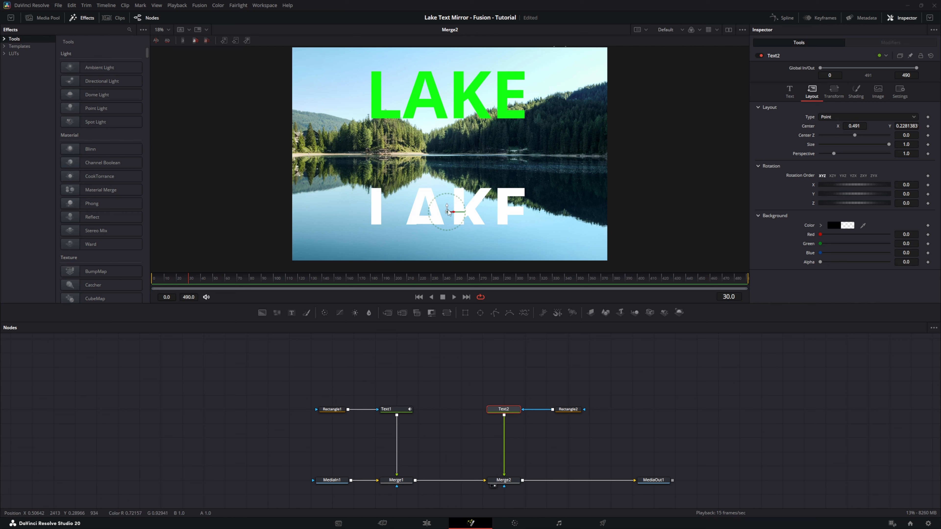
Increase Rectangle2's height to about 0.42 and lower its center to about Y 0.28, keeping its upper edge on the waterline.
{"action": "left_click", "coordinate": [561, 410]}
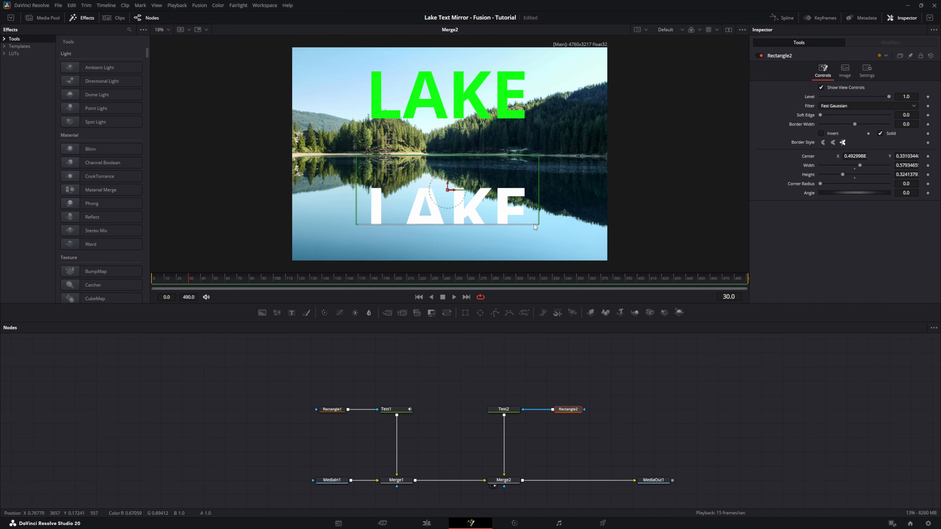
{"action": "left_click_drag", "start_coordinate": [529, 224], "coordinate": [529, 235]}
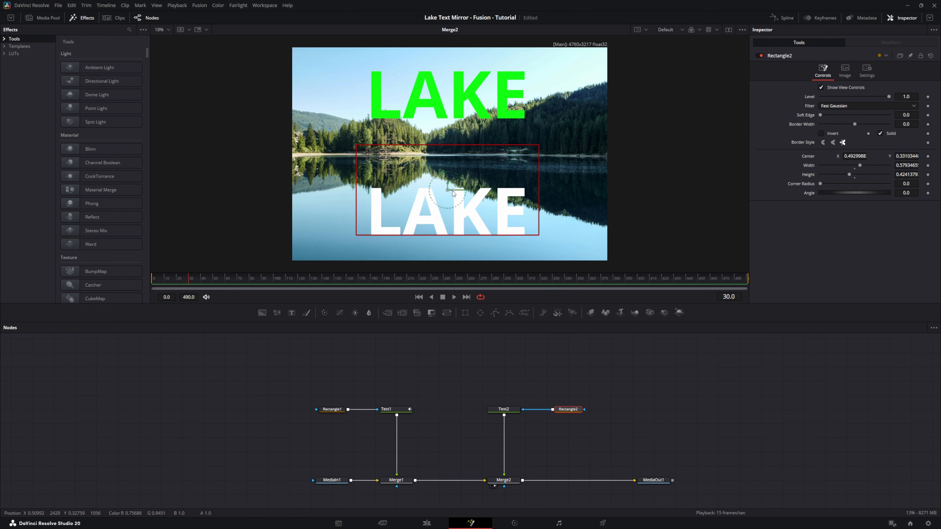
{"action": "left_click_drag", "start_coordinate": [449, 192], "coordinate": [448, 201]}
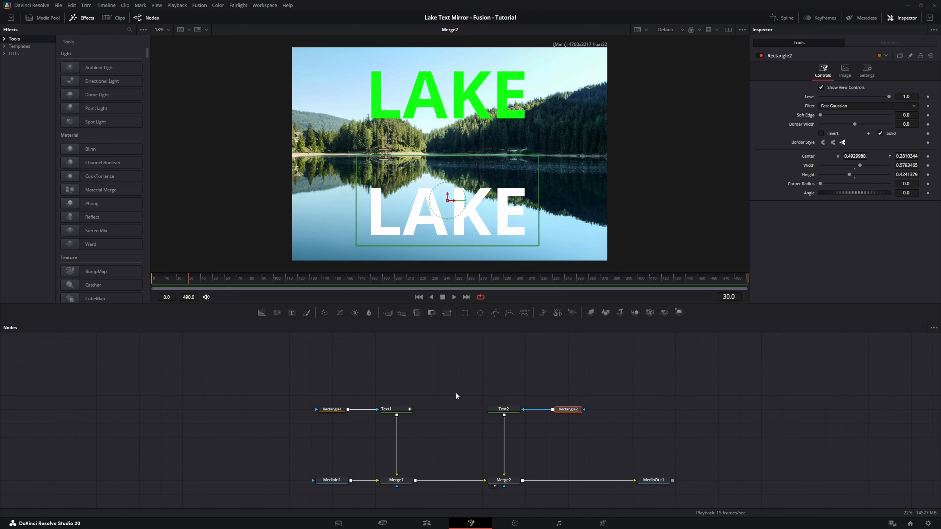
Keyframe Text2's center at frame 30, and at frame 0 move the text above the waterline to about X 0.485, Y 0.606.
{"action": "left_click", "coordinate": [493, 410]}
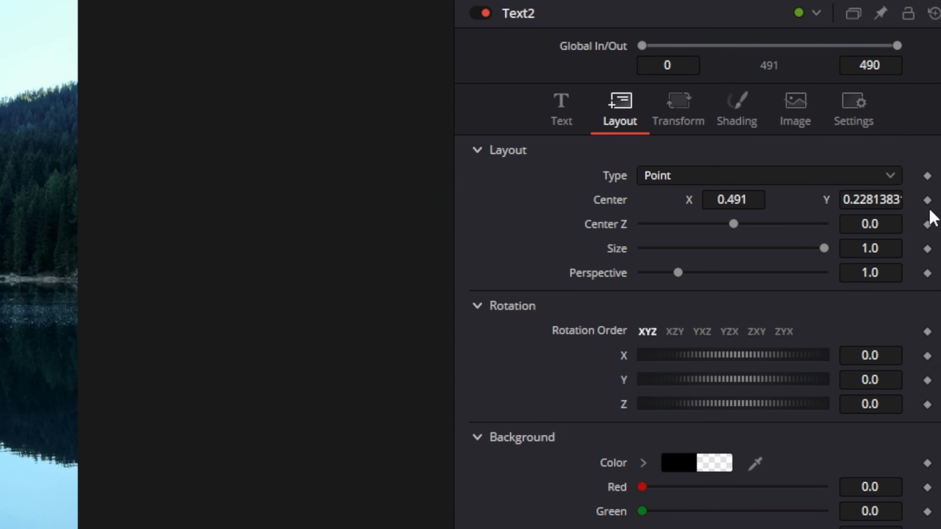
{"action": "left_click", "coordinate": [928, 201]}
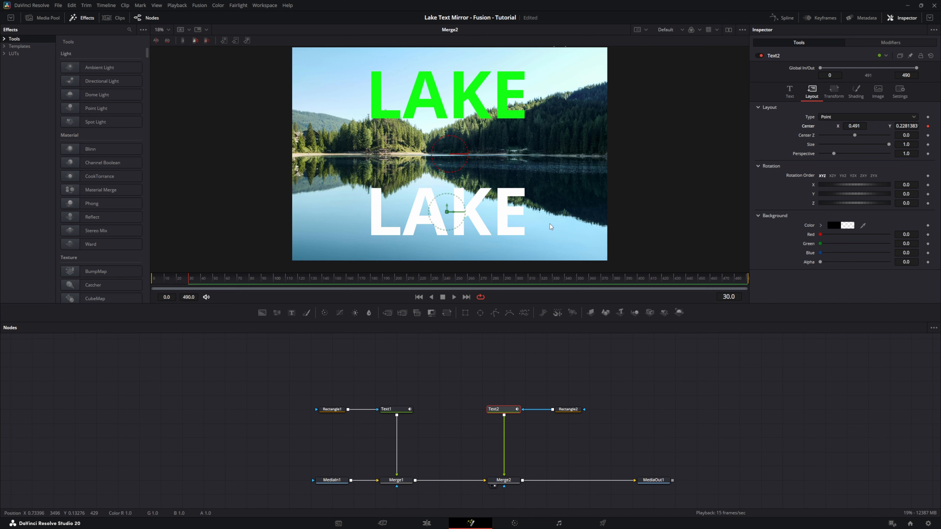
{"action": "left_click_drag", "start_coordinate": [188, 278], "coordinate": [150, 276]}
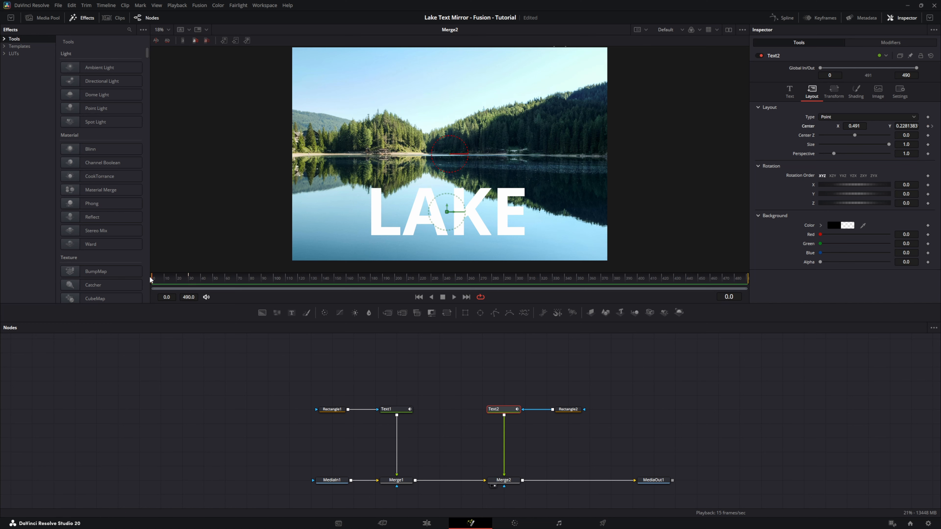
{"action": "left_click_drag", "start_coordinate": [446, 211], "coordinate": [445, 131]}
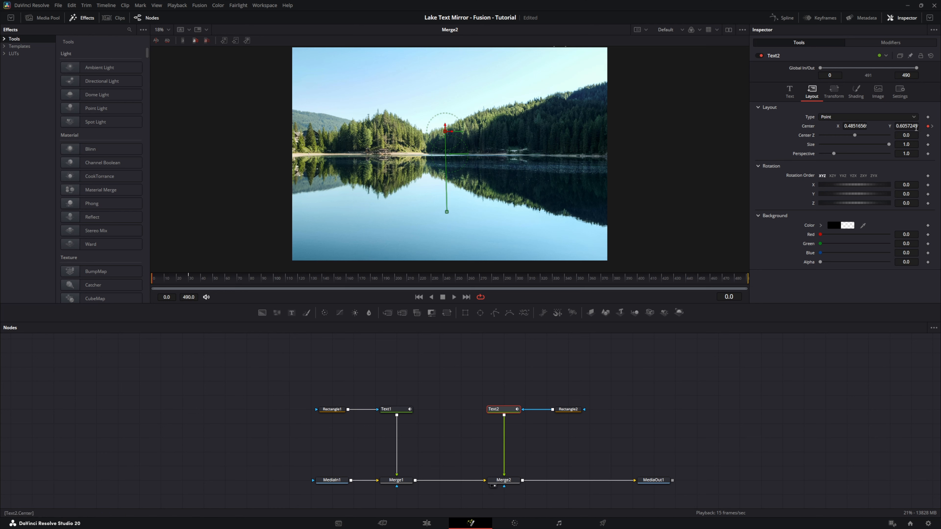
Play the animation of both texts in the viewer and stop playback.
{"action": "left_click", "coordinate": [453, 297]}
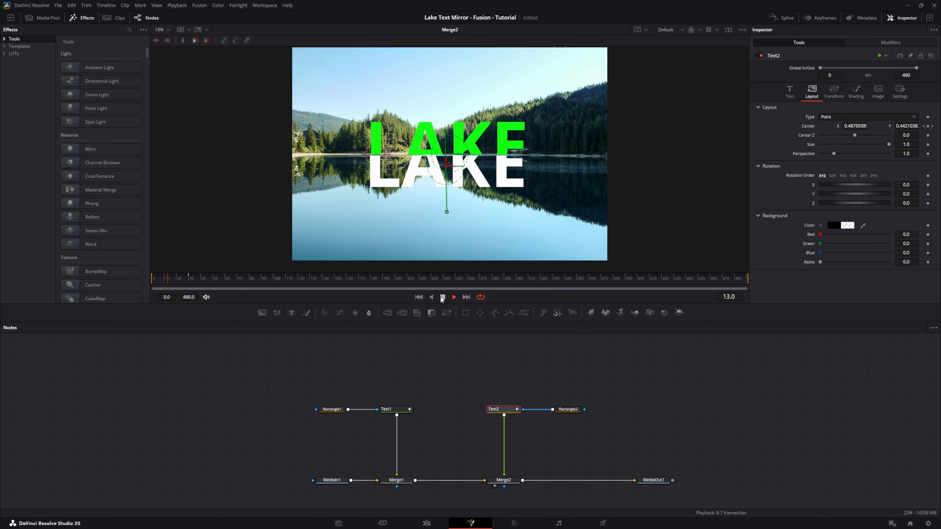
{"action": "left_click", "coordinate": [442, 298]}
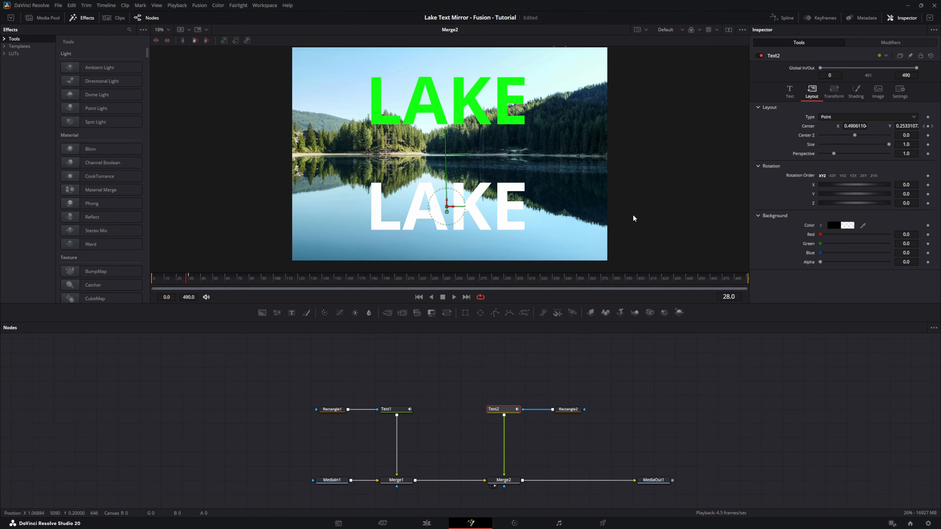
Change Text2's color to the medium blue #38bcd6.
{"action": "left_click", "coordinate": [789, 91]}
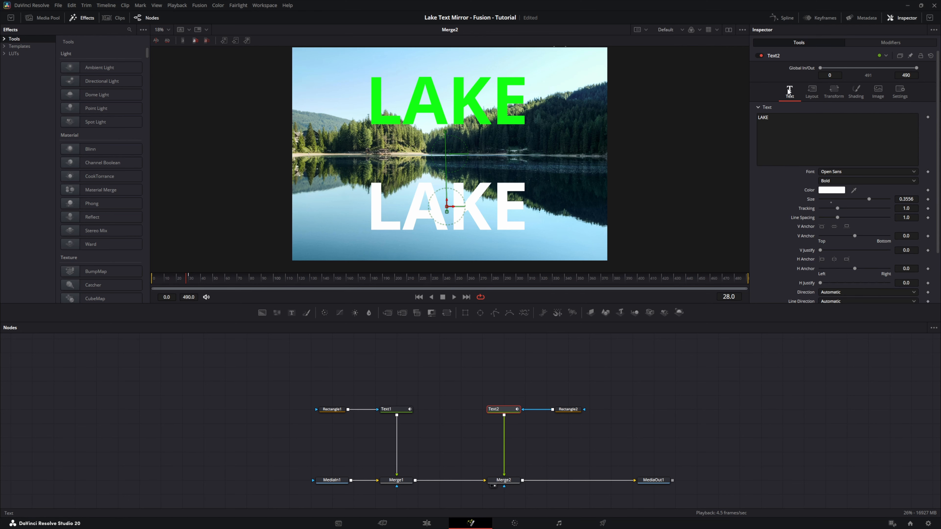
{"action": "left_click", "coordinate": [832, 191]}
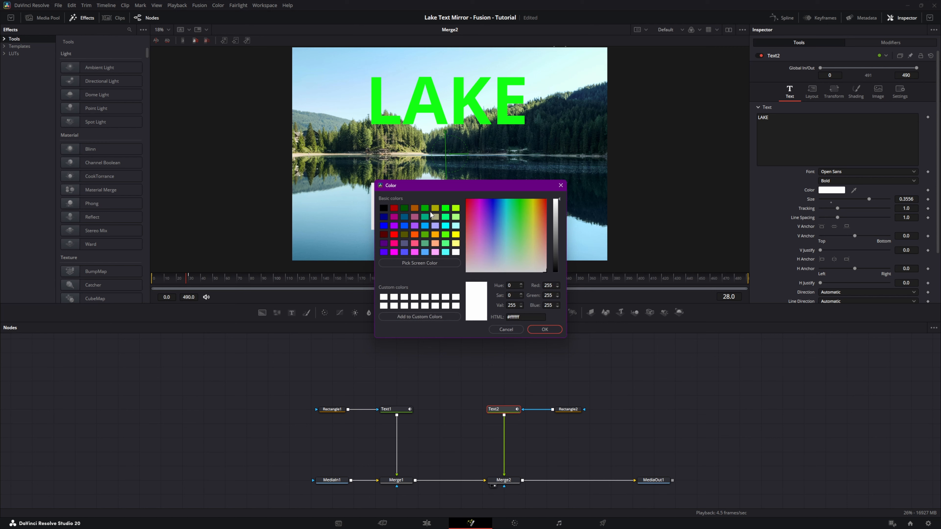
{"action": "left_click", "coordinate": [505, 207]}
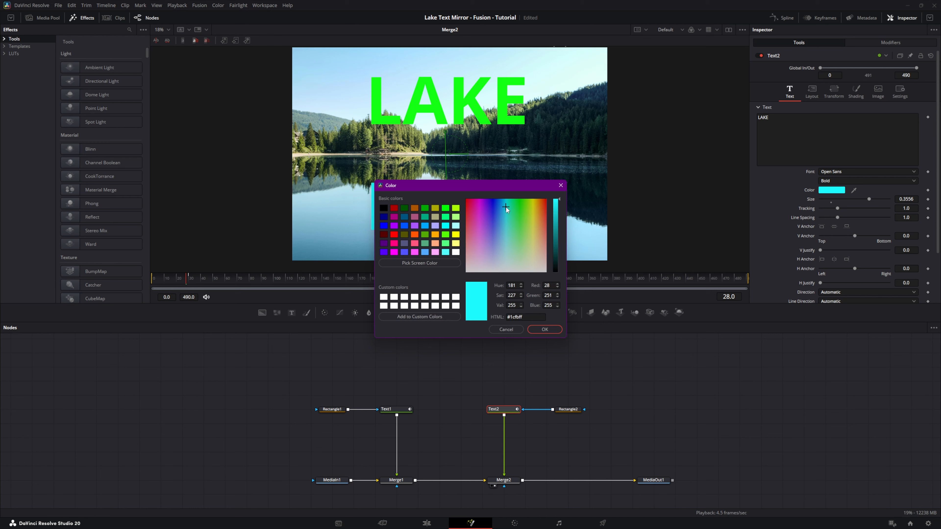
{"action": "left_click_drag", "start_coordinate": [506, 207], "coordinate": [503, 218]}
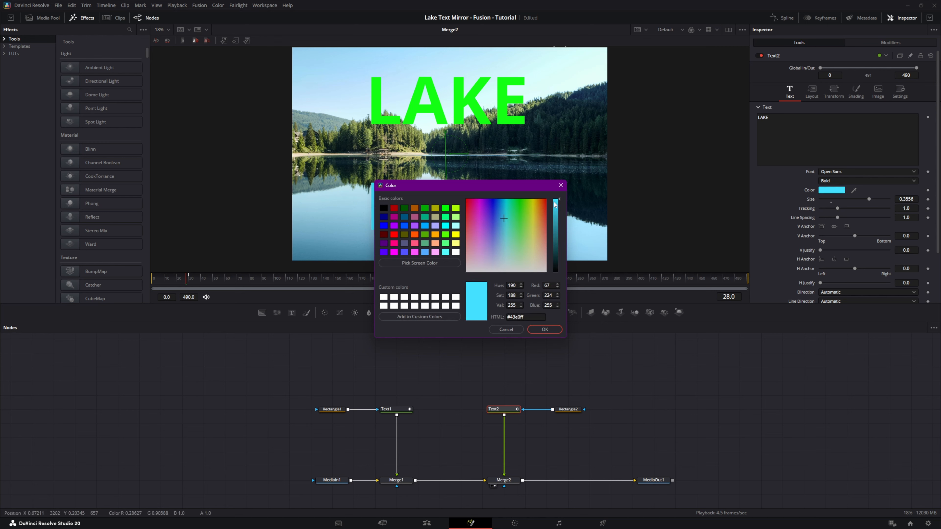
{"action": "left_click", "coordinate": [560, 208]}
{"action": "left_click_drag", "start_coordinate": [560, 210], "coordinate": [560, 212]}
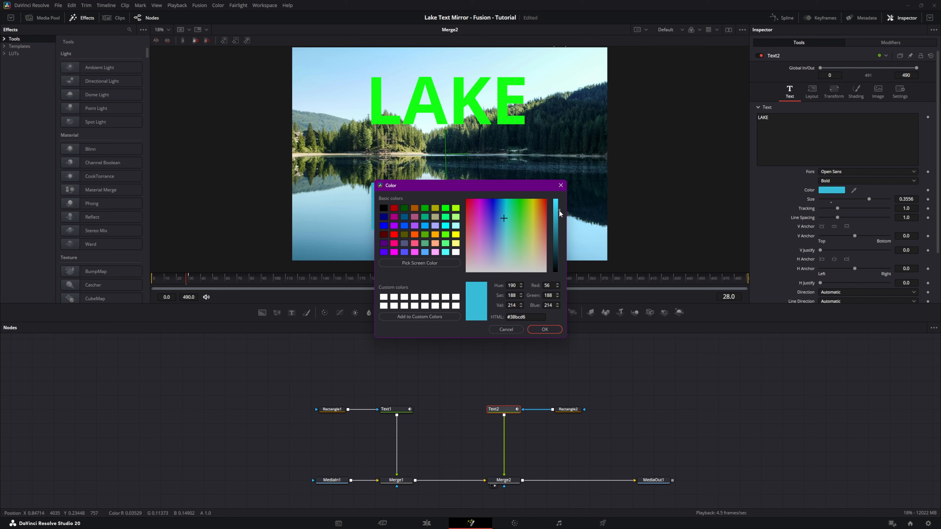
{"action": "left_click", "coordinate": [544, 329]}
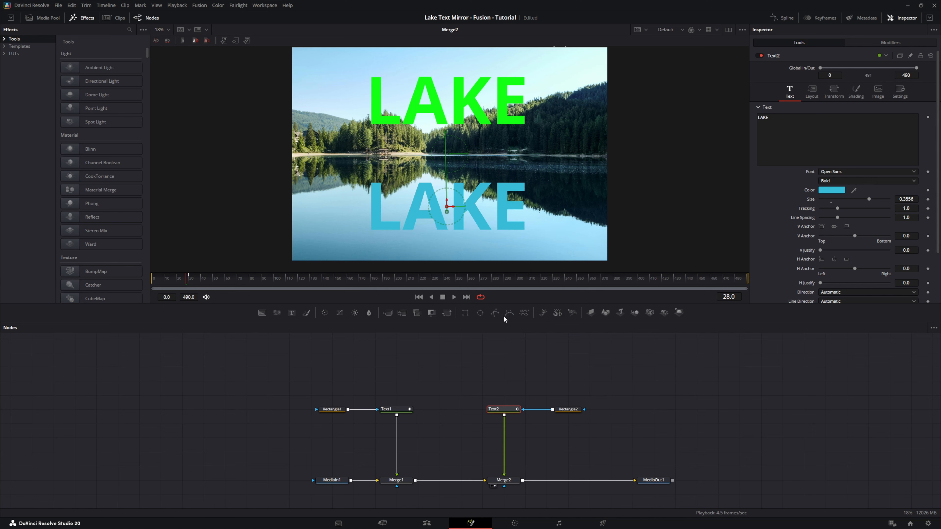
Play the two-color text animation from frame 0 in the viewer and stop playback.
{"action": "left_click_drag", "start_coordinate": [187, 277], "coordinate": [147, 282]}
{"action": "left_click", "coordinate": [453, 298]}
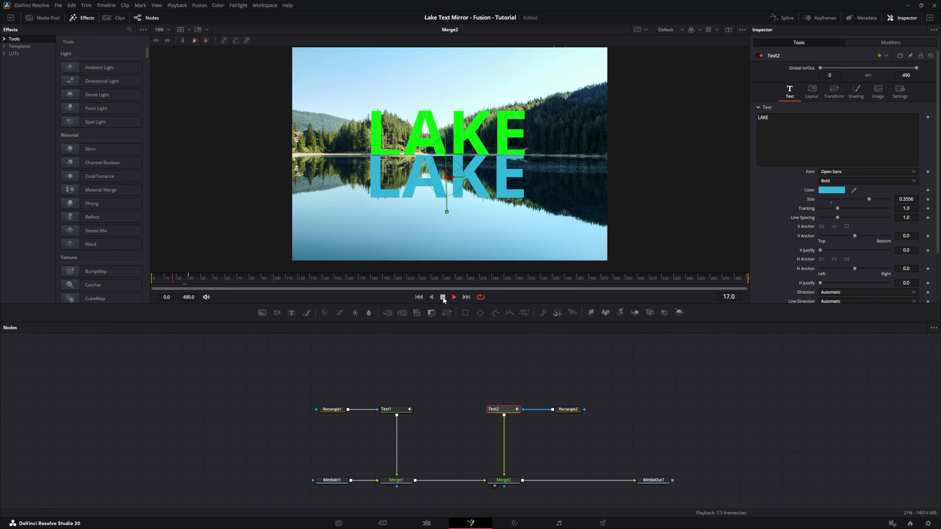
{"action": "left_click", "coordinate": [443, 298]}
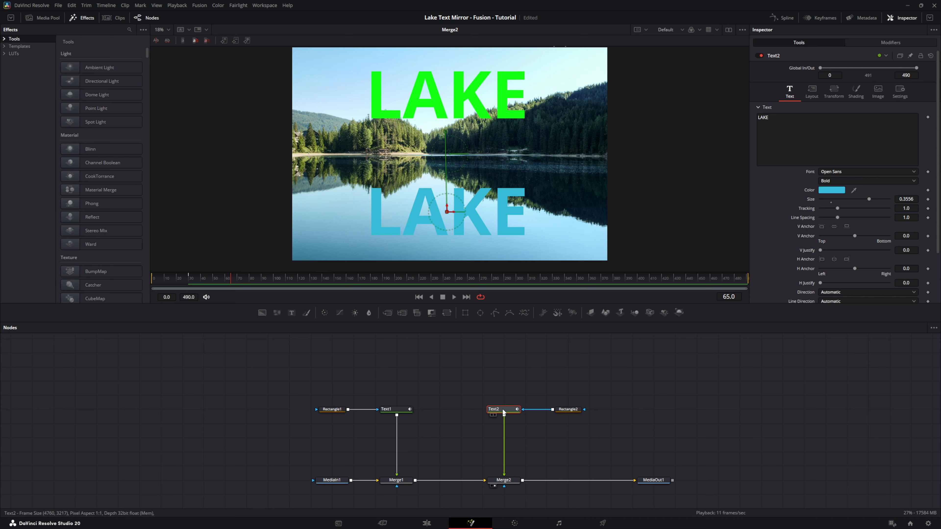
Add a Blur node after Text2 and place it midway on the connection to Merge2.
{"action": "key", "text": "shift+space"}
{"action": "type", "text": "BULR"}
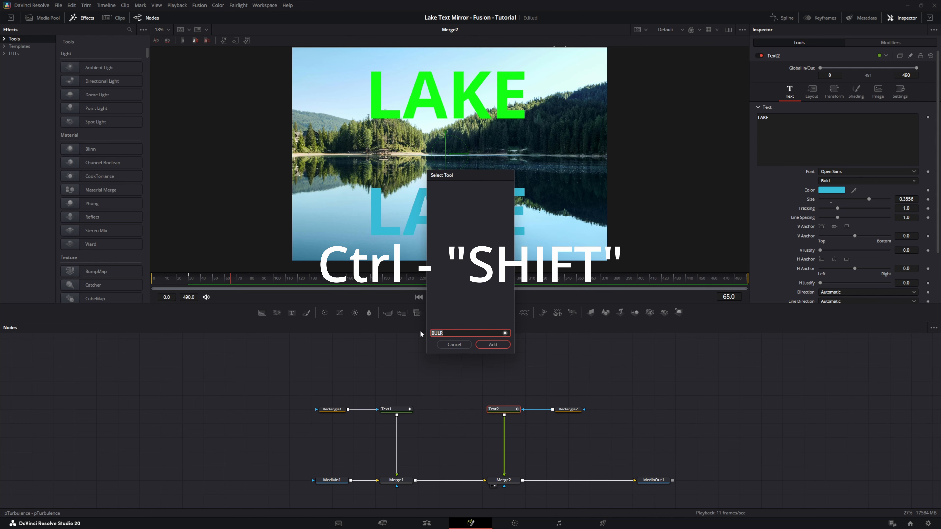
{"action": "type", "text": "BLUR"}
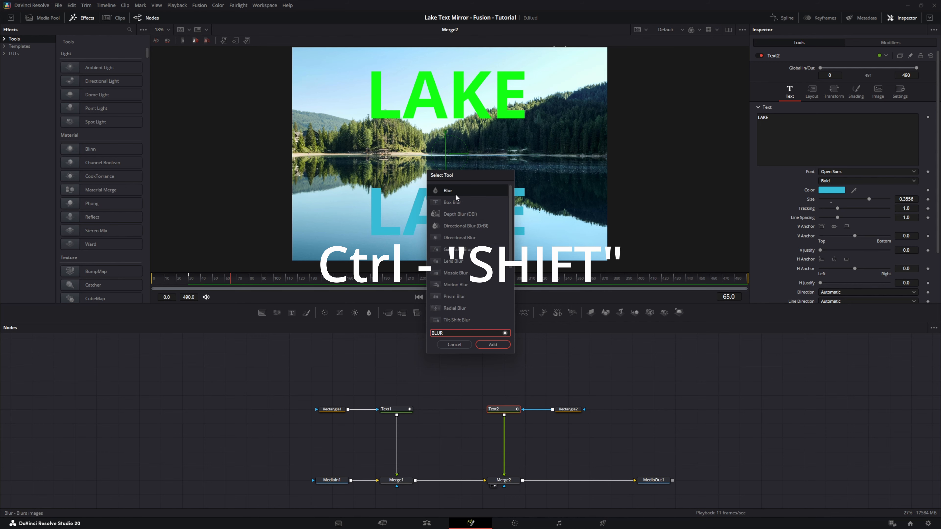
{"action": "left_click", "coordinate": [455, 194]}
{"action": "left_click", "coordinate": [493, 344]}
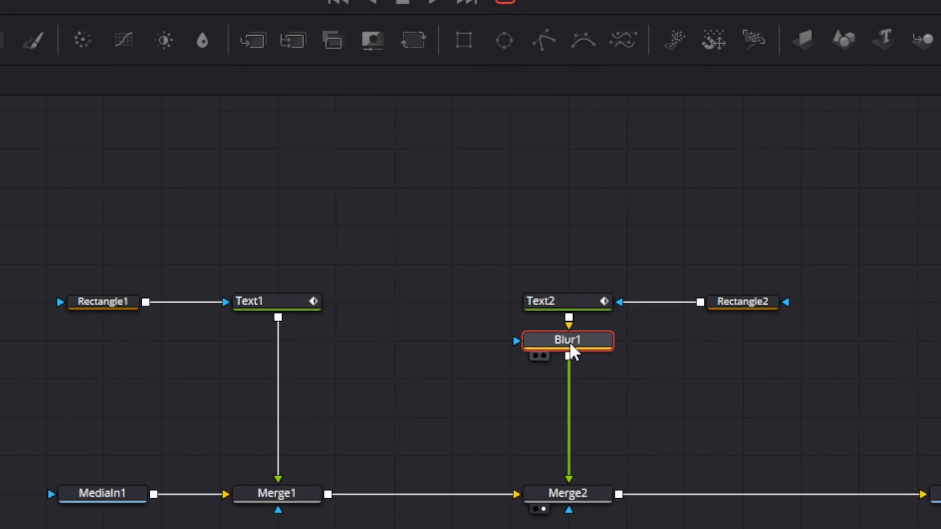
{"action": "left_click_drag", "start_coordinate": [505, 427], "coordinate": [507, 450]}
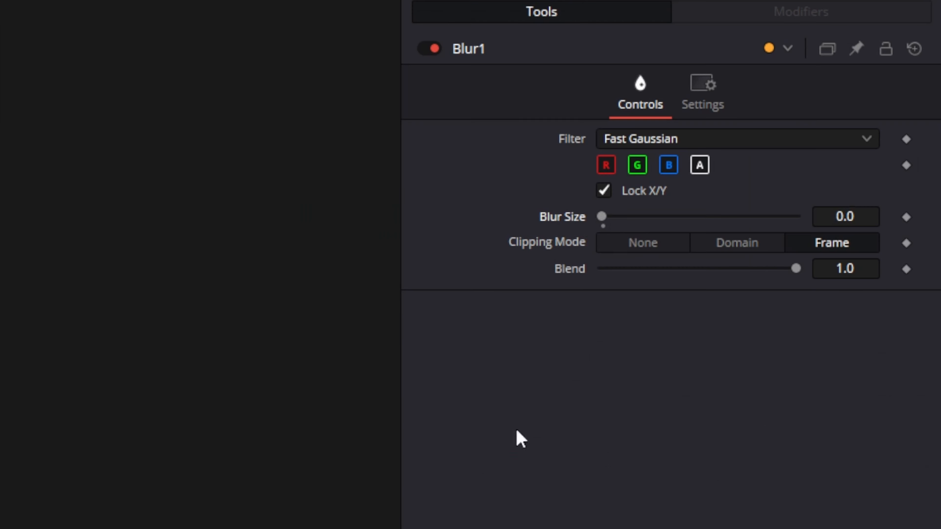
Give Blur1 a small Blur Size so the blue LAKE text is slightly softened.
{"action": "left_click_drag", "start_coordinate": [601, 217], "coordinate": [617, 217]}
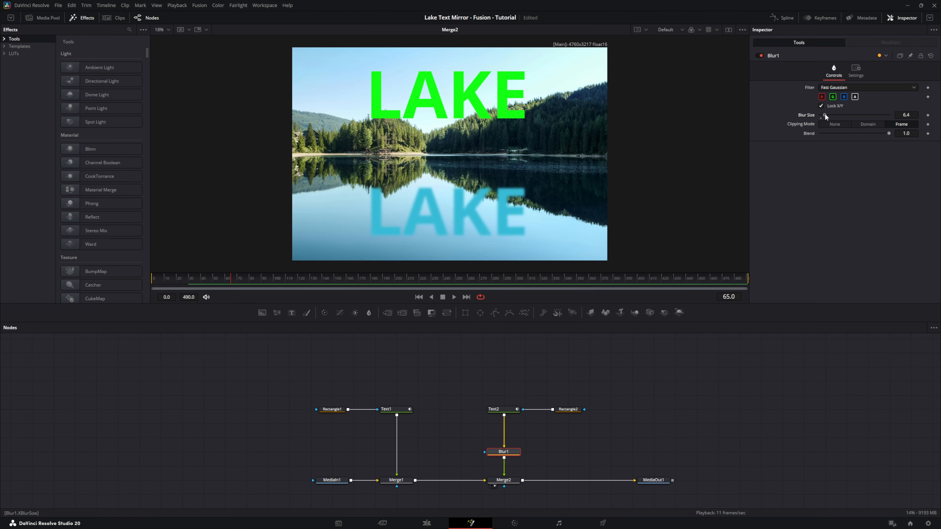
{"action": "left_click_drag", "start_coordinate": [824, 114], "coordinate": [822, 115]}
{"action": "right_click", "coordinate": [822, 116]}
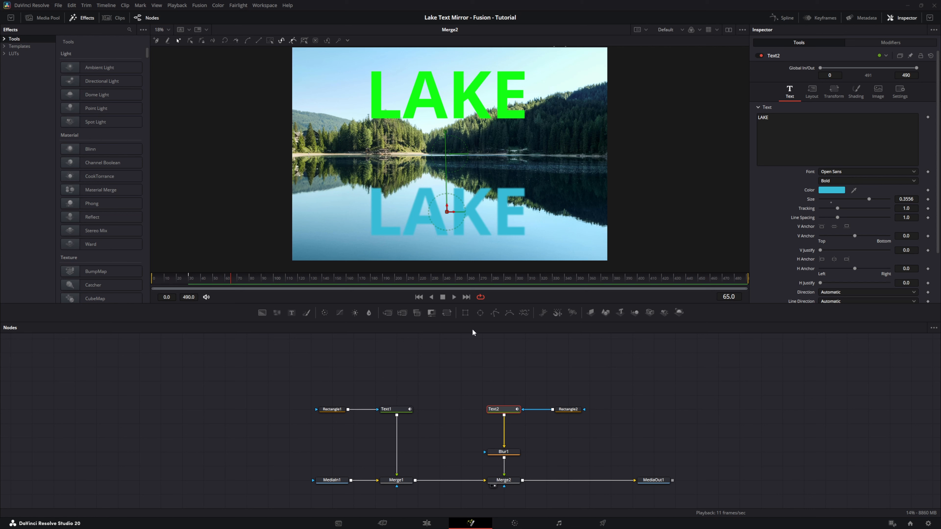
Insert a Transform node between Blur1 and Merge2, making room for it, and flip the text vertically.
{"action": "mouse_move", "coordinate": [504, 451]}
{"action": "left_mouse_down"}
{"action": "mouse_move", "coordinate": [505, 421]}
{"action": "mouse_move", "coordinate": [506, 438]}
{"action": "left_mouse_up"}
{"action": "left_click", "coordinate": [505, 438]}
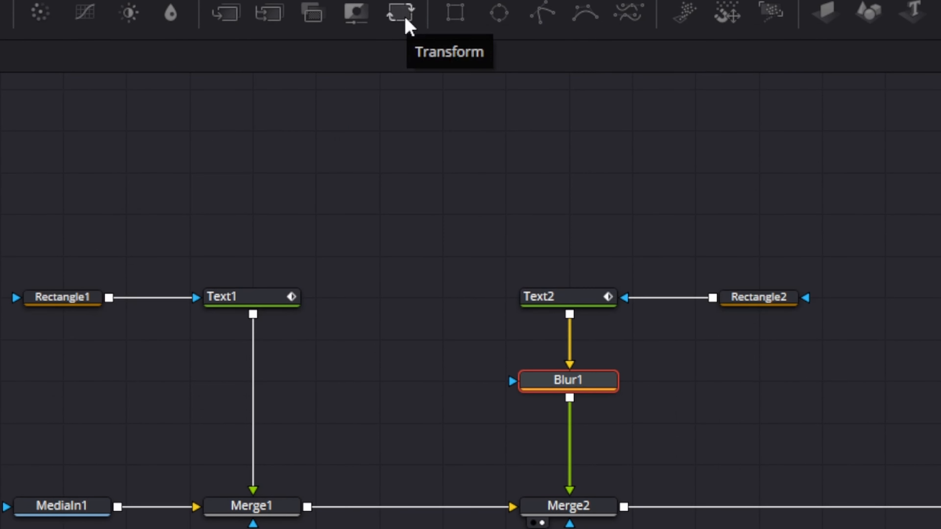
{"action": "left_click_drag", "start_coordinate": [409, 26], "coordinate": [583, 457]}
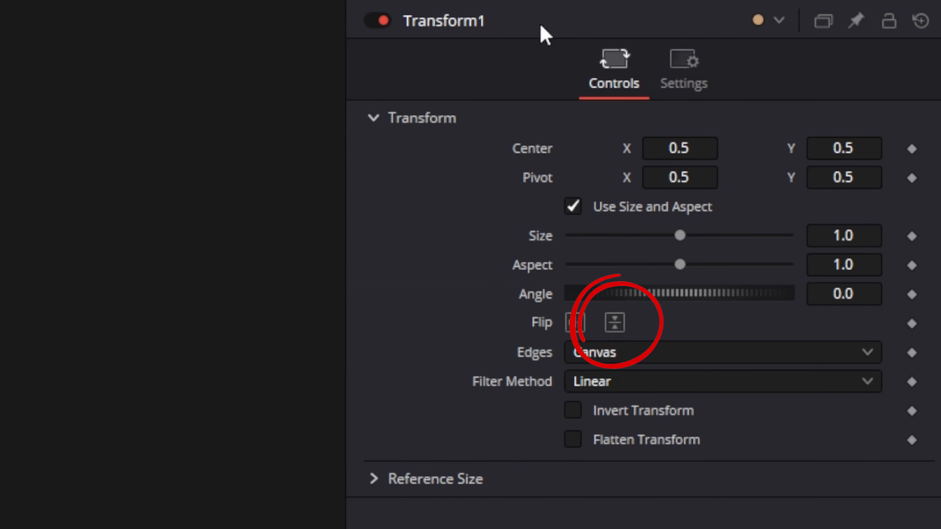
{"action": "left_click", "coordinate": [616, 323]}
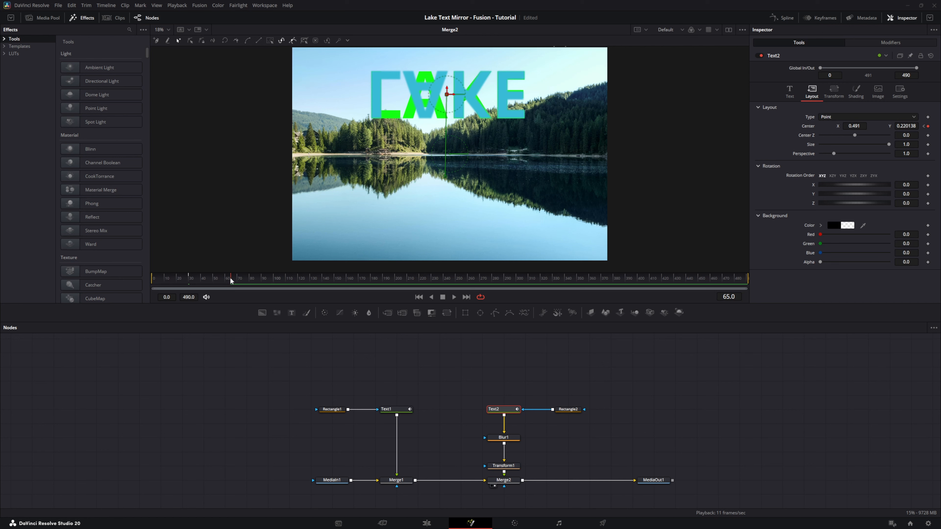
Delete Text2's center keyframe at frame 65.
{"action": "mouse_move", "coordinate": [230, 278]}
{"action": "left_mouse_down"}
{"action": "mouse_move", "coordinate": [190, 277]}
{"action": "mouse_move", "coordinate": [230, 278]}
{"action": "left_mouse_up"}
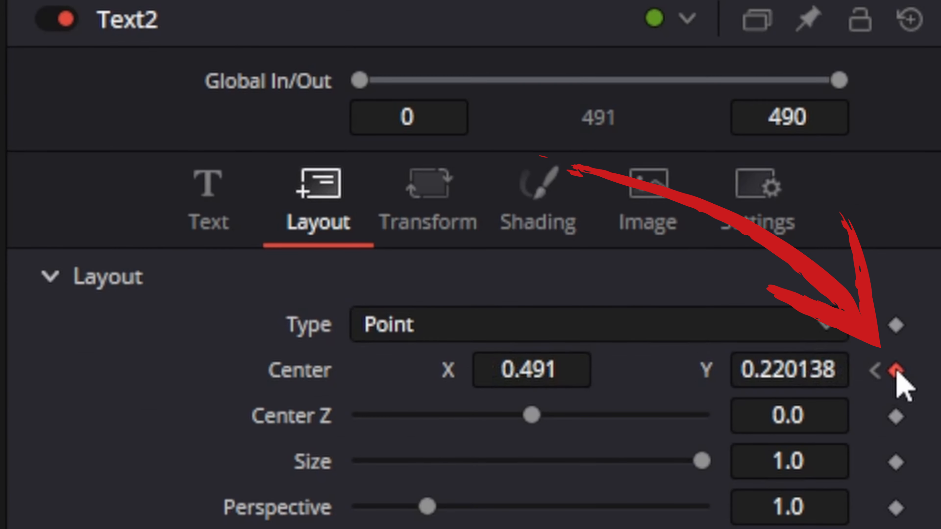
{"action": "left_click", "coordinate": [897, 370]}
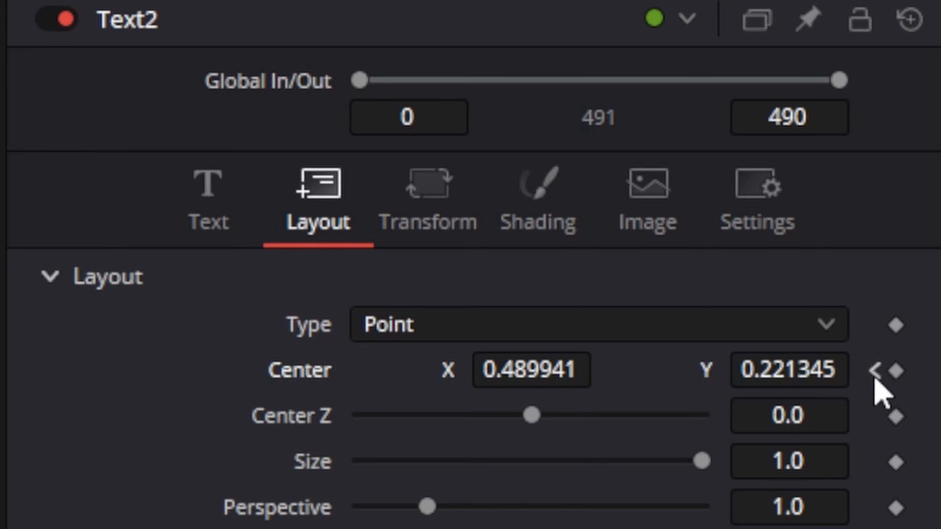
At Text2's center keyframe on frame 30, raise the center Y to about 0.616.
{"action": "left_click", "coordinate": [874, 378]}
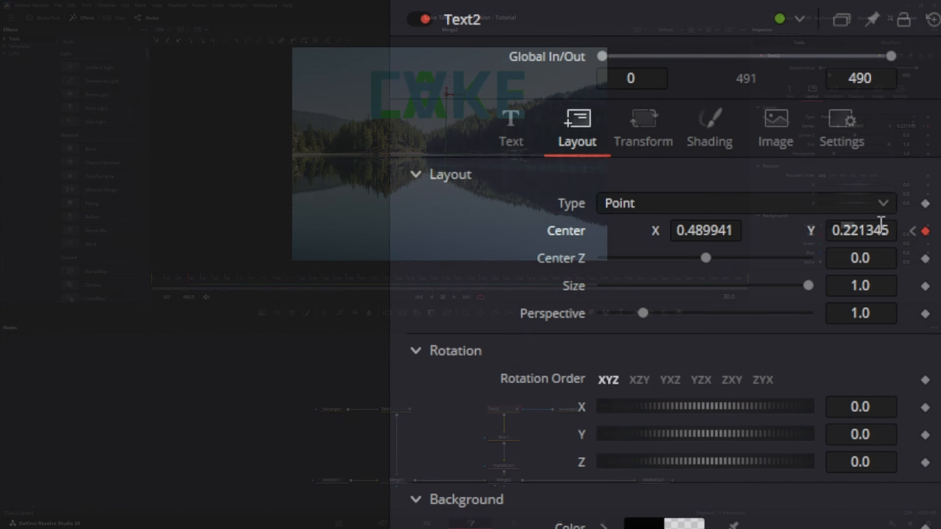
{"action": "left_click_drag", "start_coordinate": [880, 231], "coordinate": [939, 231]}
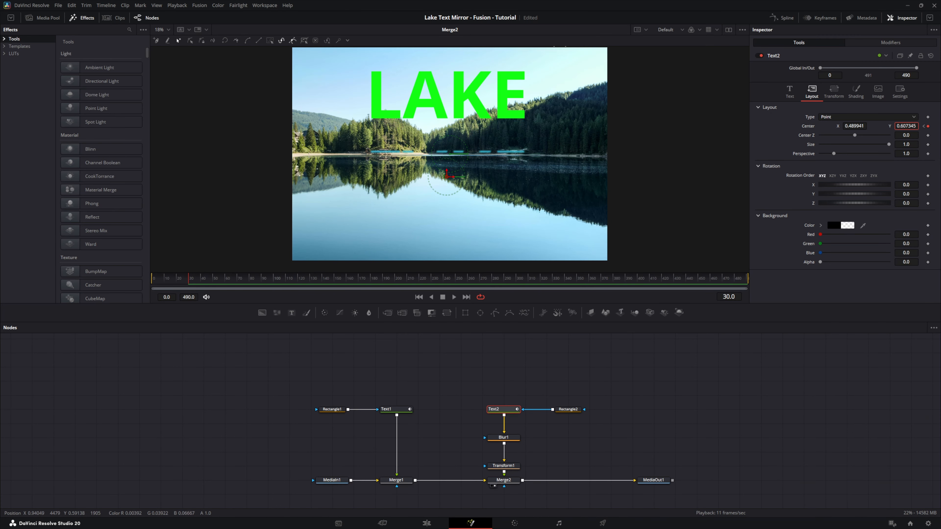
{"action": "left_click_drag", "start_coordinate": [906, 126], "coordinate": [908, 126]}
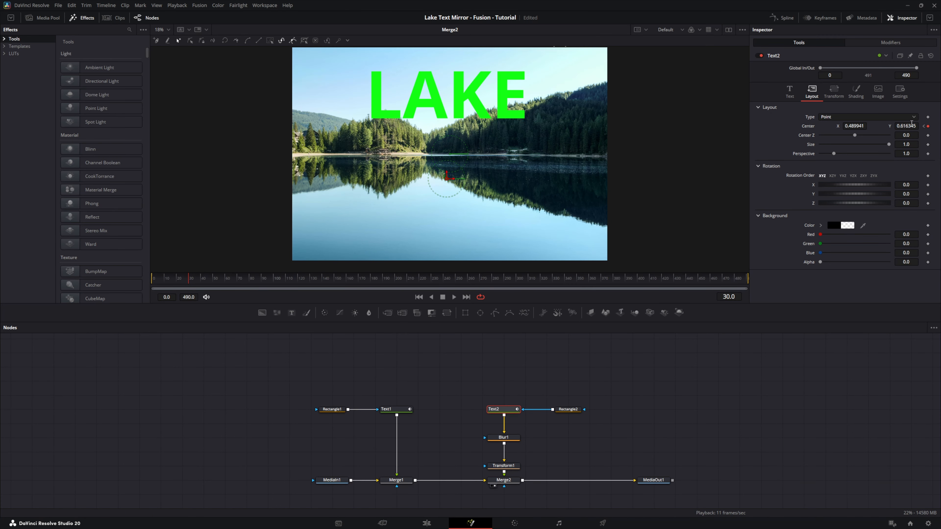
Disable the Rectangle2 mask and delete Text2's center keyframe at frame 30.
{"action": "left_click", "coordinate": [568, 410]}
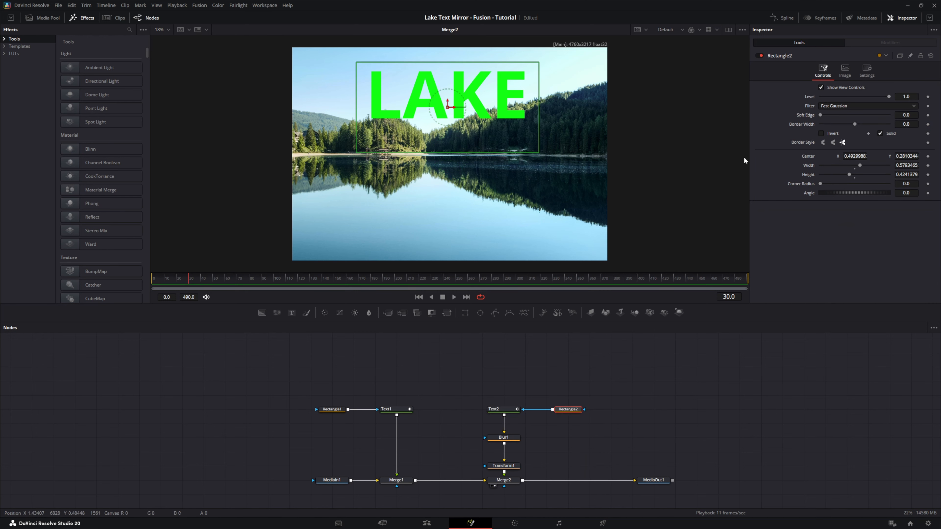
{"action": "left_click", "coordinate": [762, 56]}
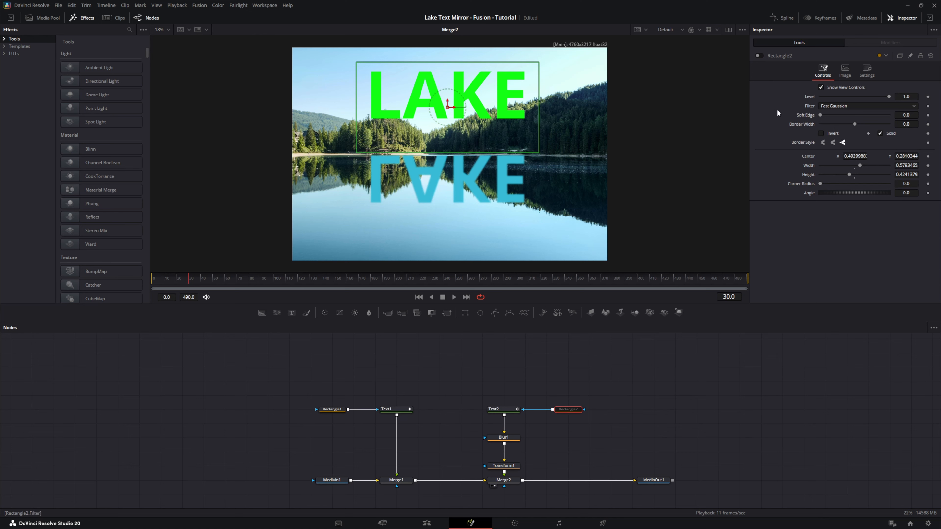
{"action": "left_click", "coordinate": [500, 409]}
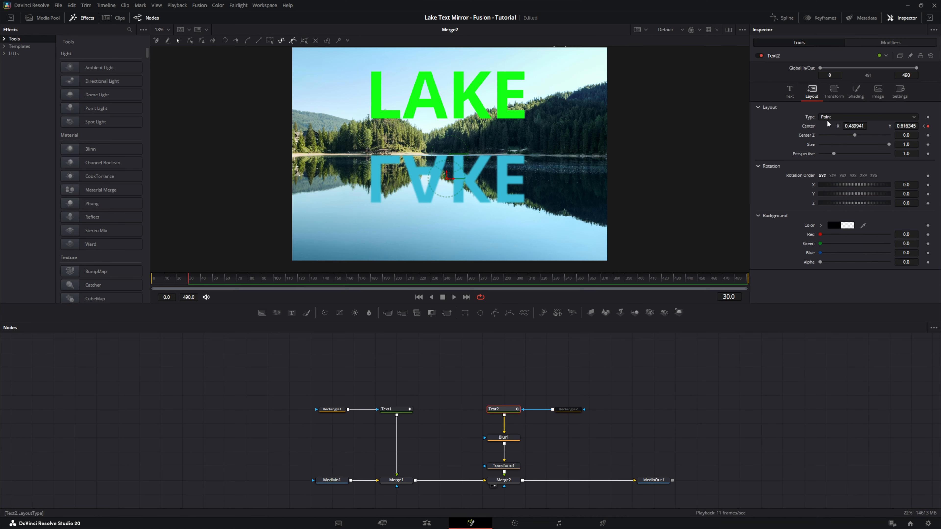
{"action": "left_click", "coordinate": [928, 127]}
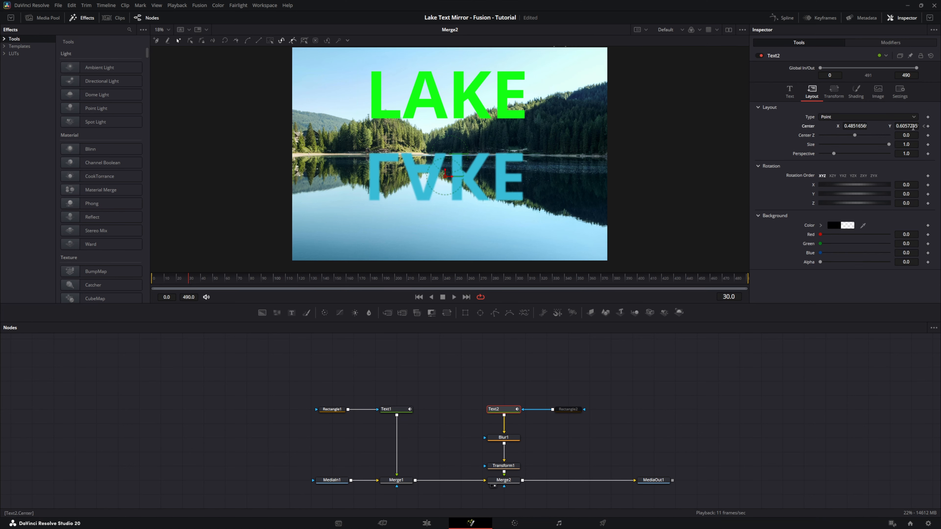
Keyframe Text2's center Y at about 0.777 on frame 30 and about 0.381 on frame 0.
{"action": "mouse_move", "coordinate": [913, 127]}
{"action": "left_mouse_down"}
{"action": "mouse_move", "coordinate": [935, 126]}
{"action": "mouse_move", "coordinate": [906, 127]}
{"action": "left_mouse_up"}
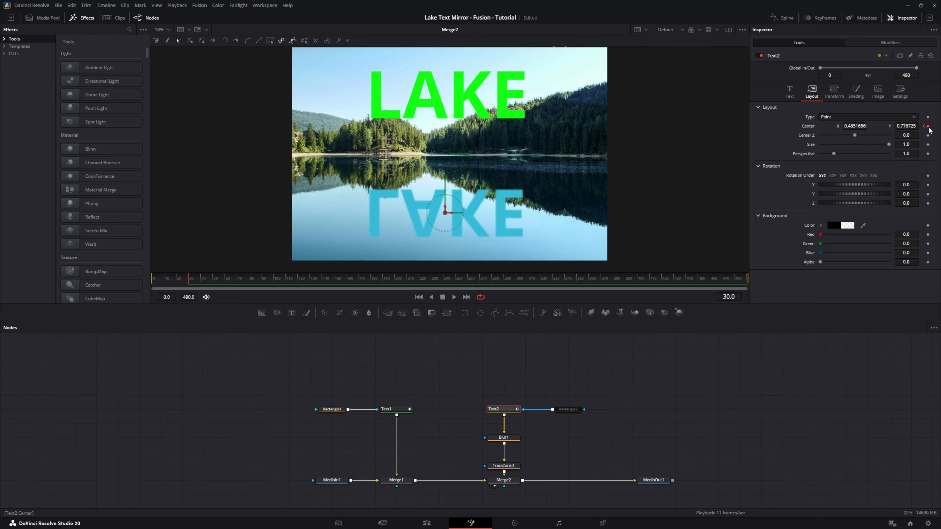
{"action": "left_click", "coordinate": [153, 279]}
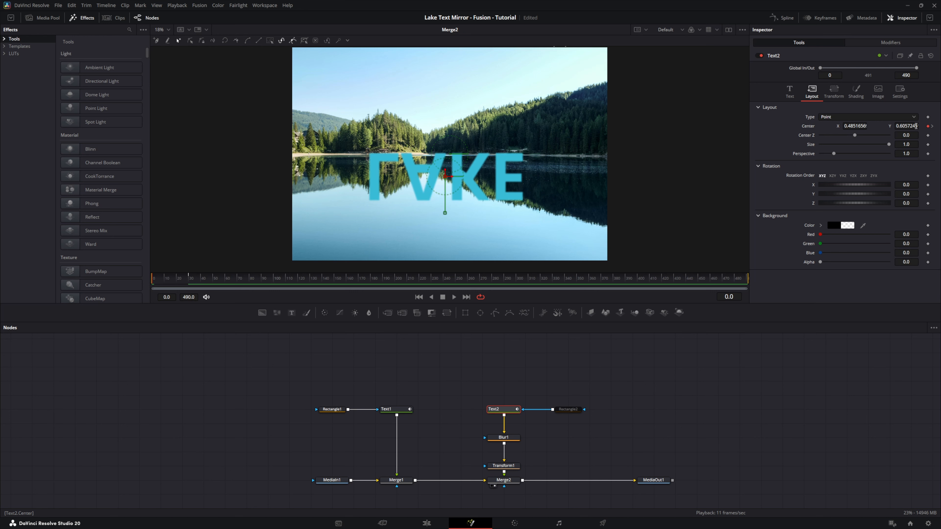
{"action": "left_click_drag", "start_coordinate": [916, 128], "coordinate": [833, 127]}
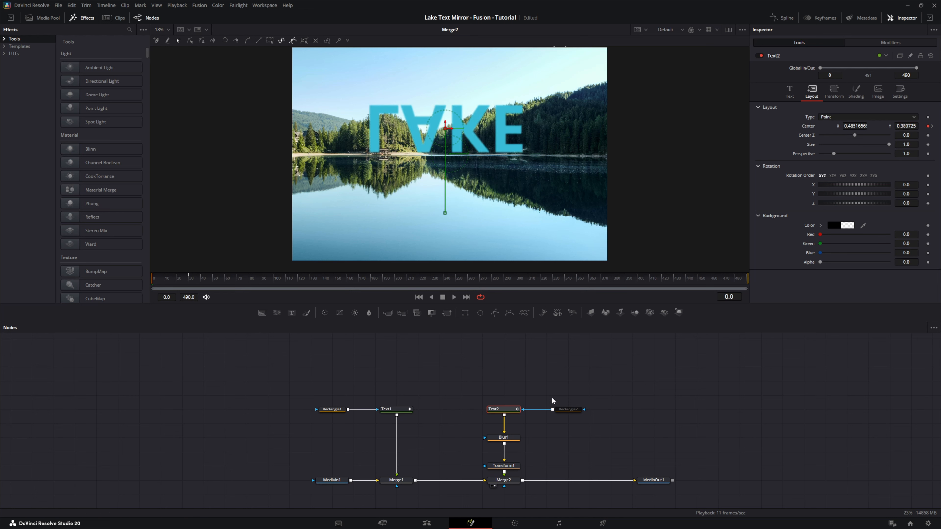
Re-enable the Rectangle2 mask and invert it.
{"action": "left_click", "coordinate": [562, 413]}
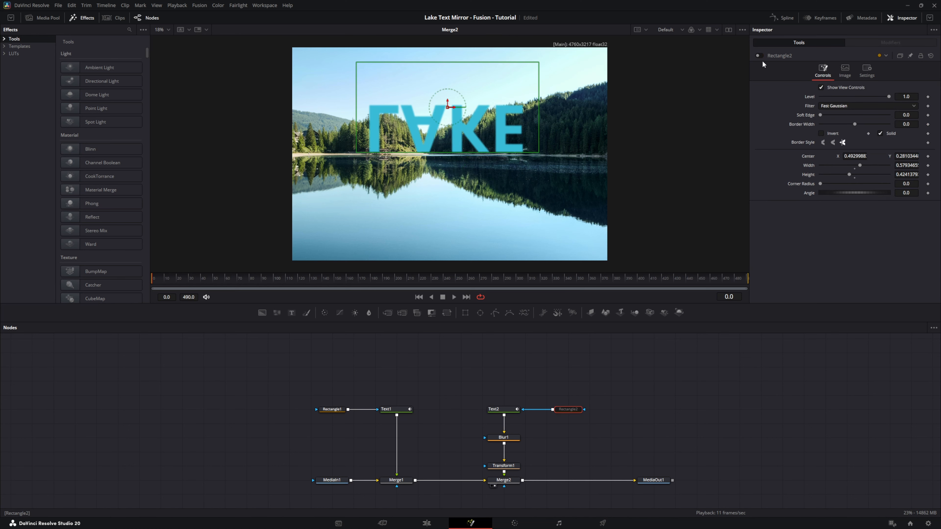
{"action": "left_click", "coordinate": [759, 55]}
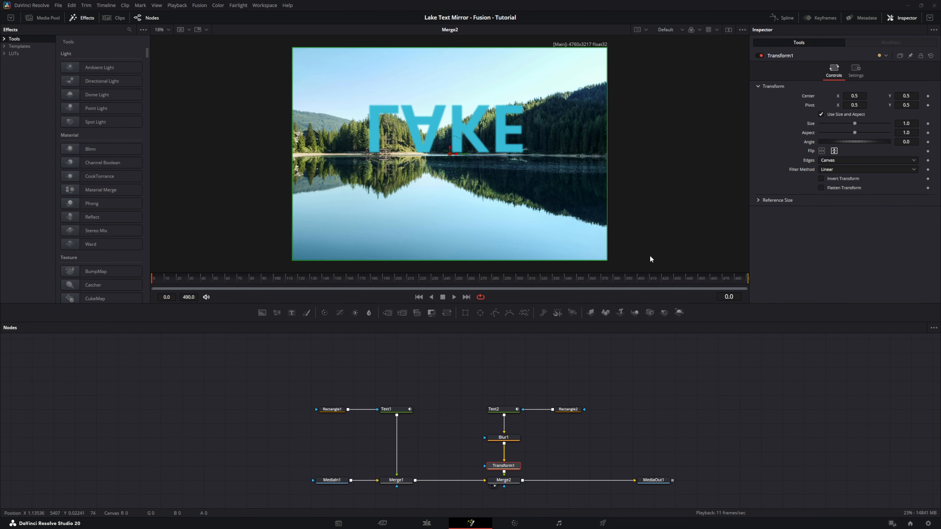
{"action": "left_click", "coordinate": [568, 410]}
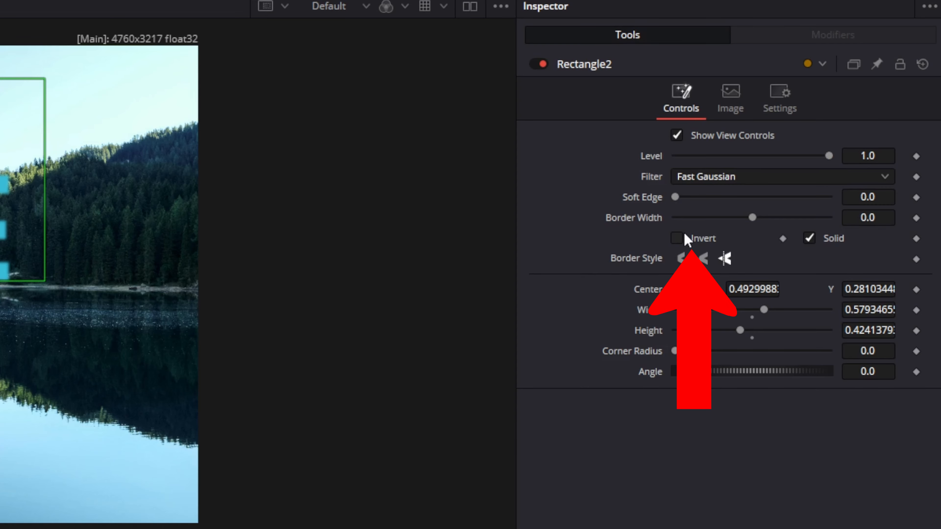
{"action": "left_click", "coordinate": [677, 238]}
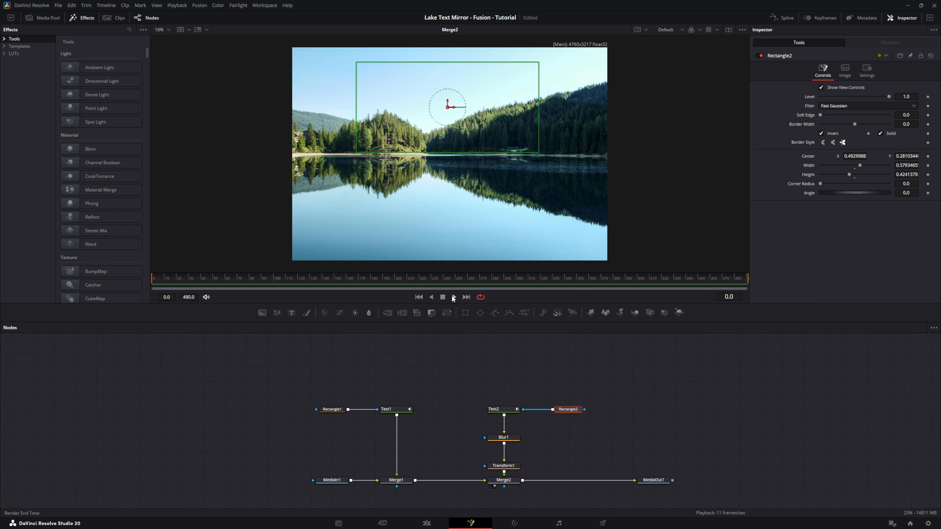
Play the mirrored text animation from frame 0 in the viewer.
{"action": "left_click", "coordinate": [454, 296]}
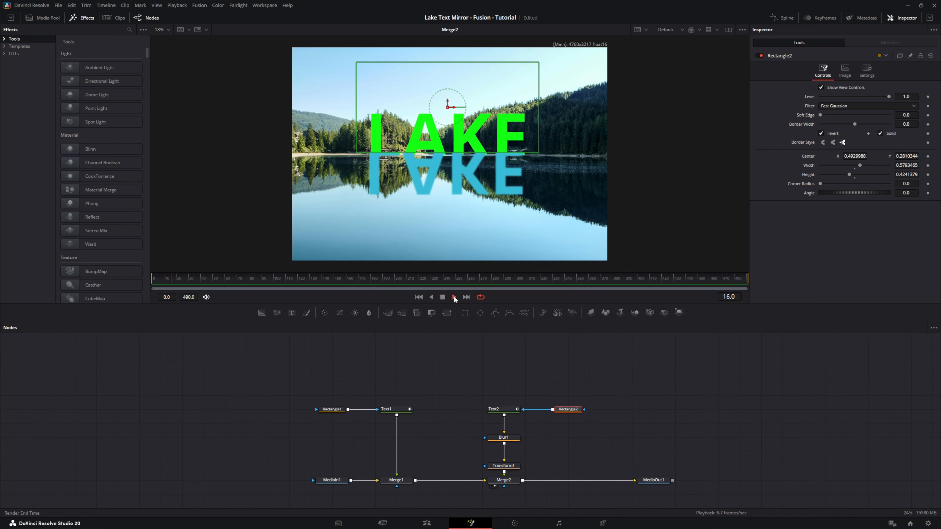